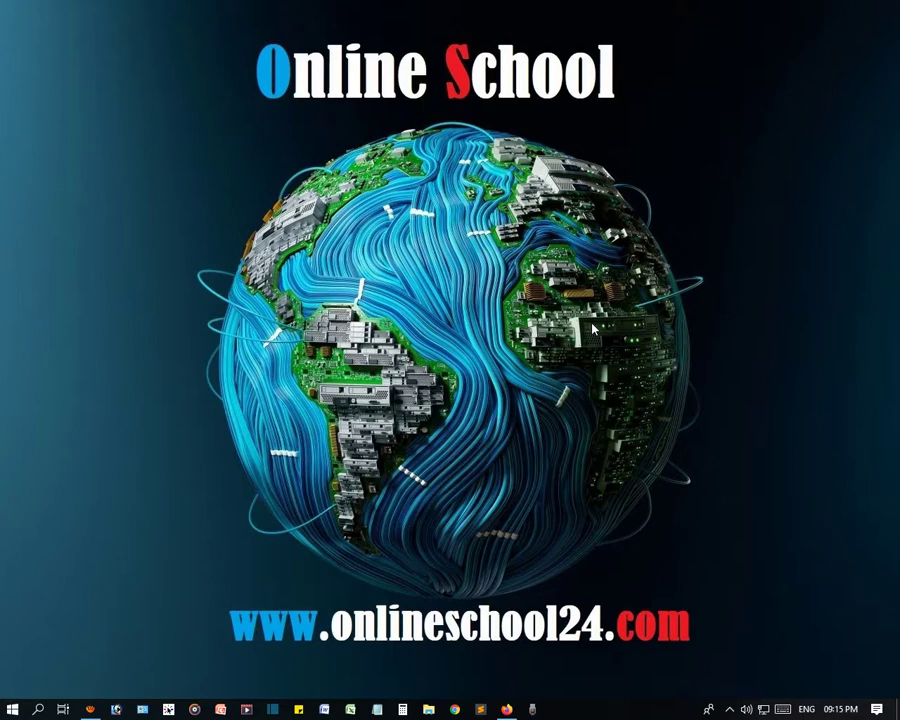
- Launch Microsoft Office Word 2007 from the Start menu to get a blank Document1
click(12, 709)
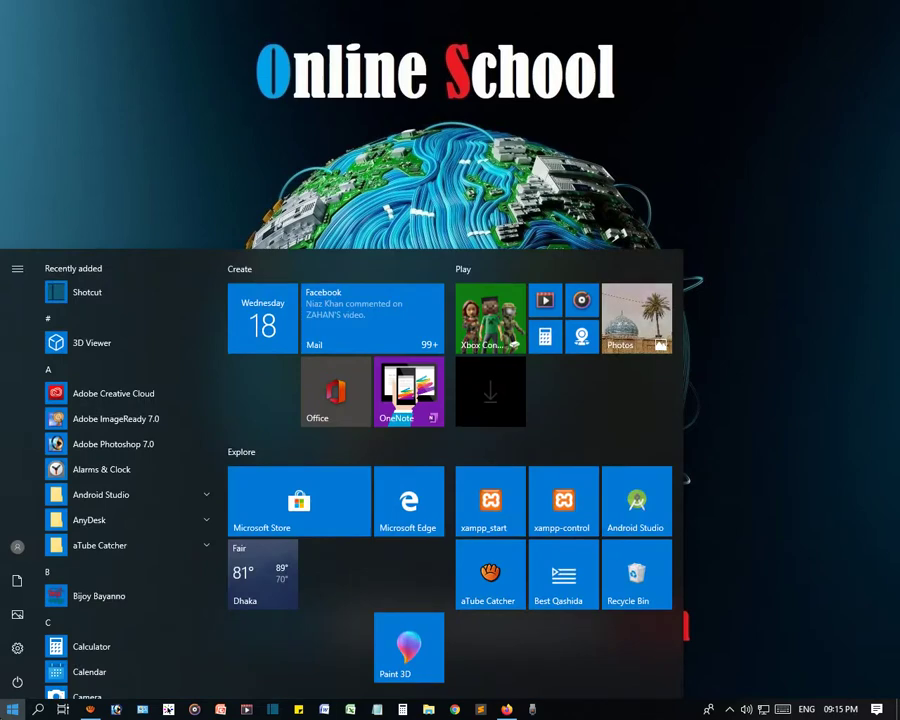
text(w)
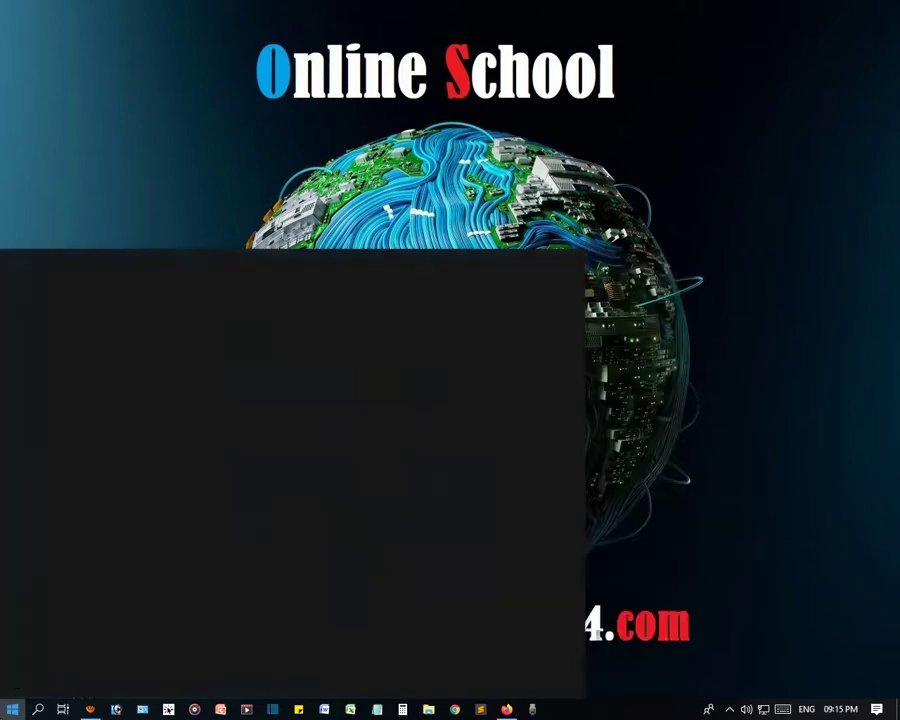
key(Return)
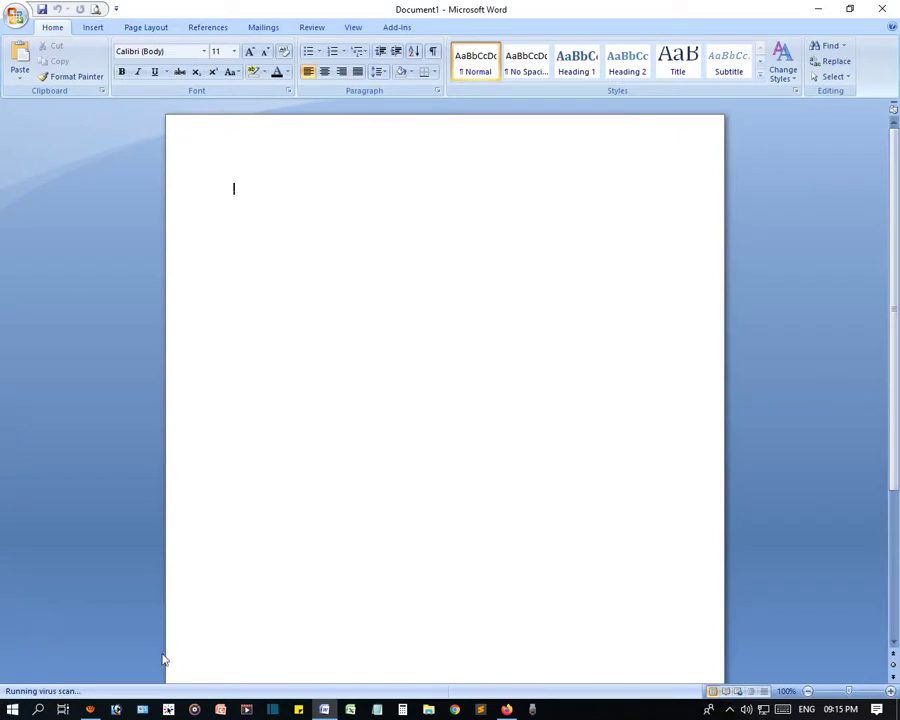
- Draw a 6.51 cm by 12.41 cm Wave shape across the upper middle of the page
click(92, 30)
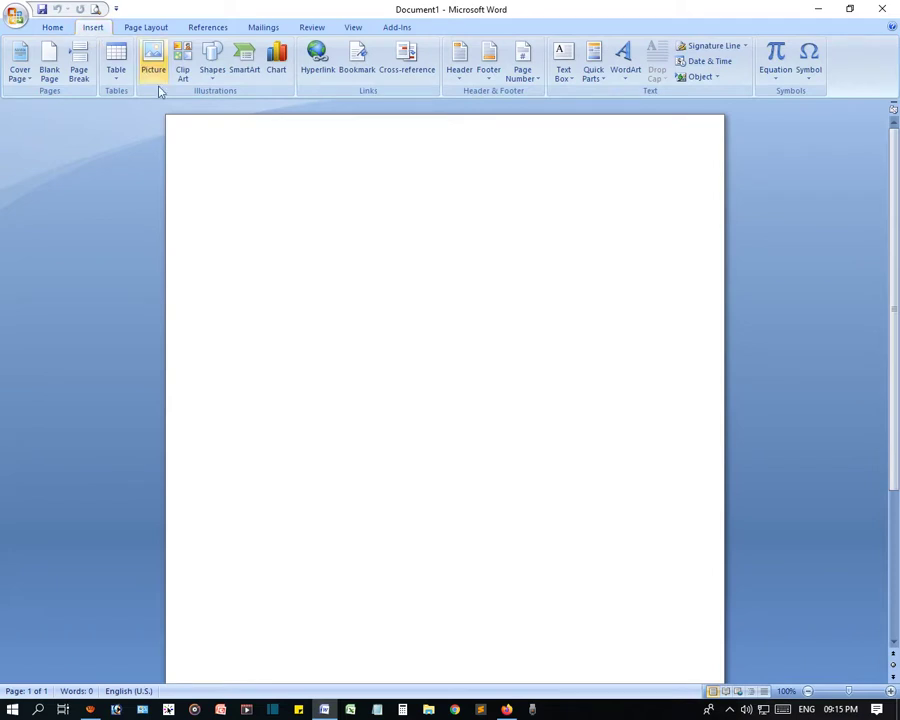
click(213, 80)
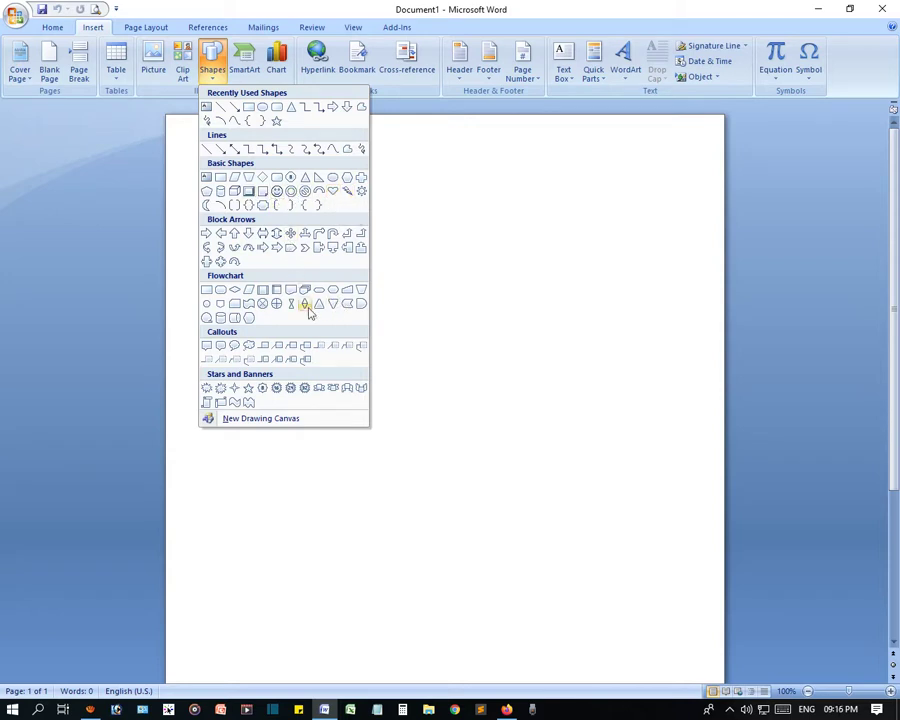
click(248, 303)
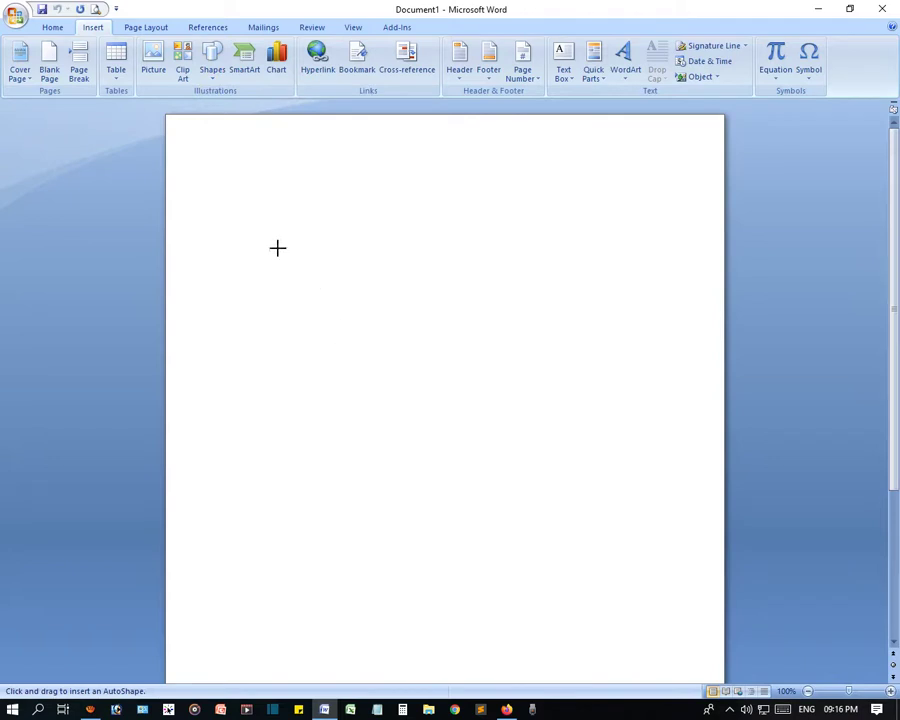
drag(277, 247, 607, 421)
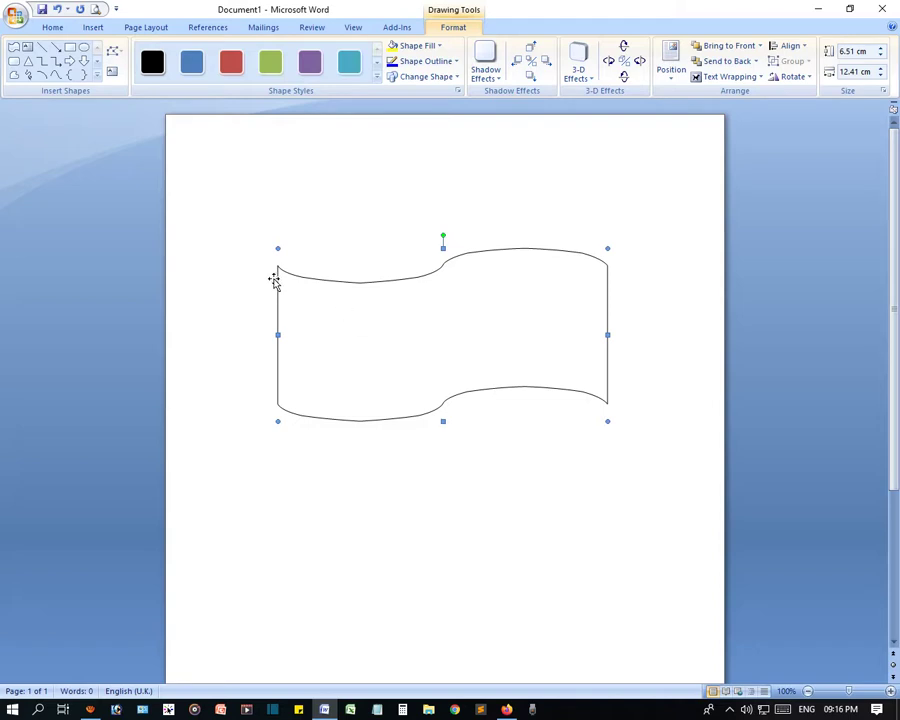
click(97, 75)
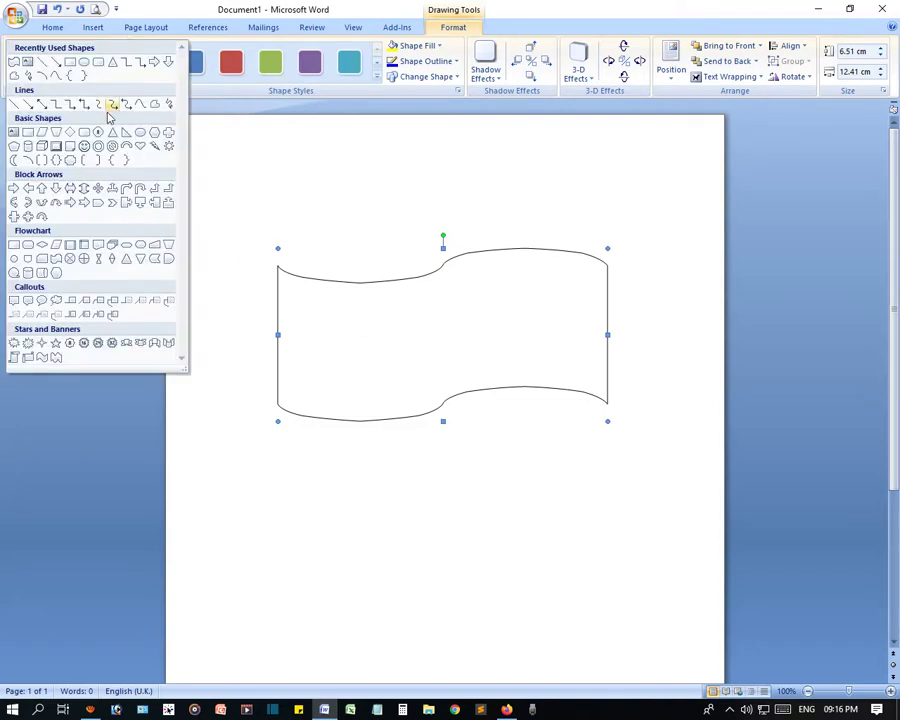
click(140, 131)
drag(303, 476, 593, 635)
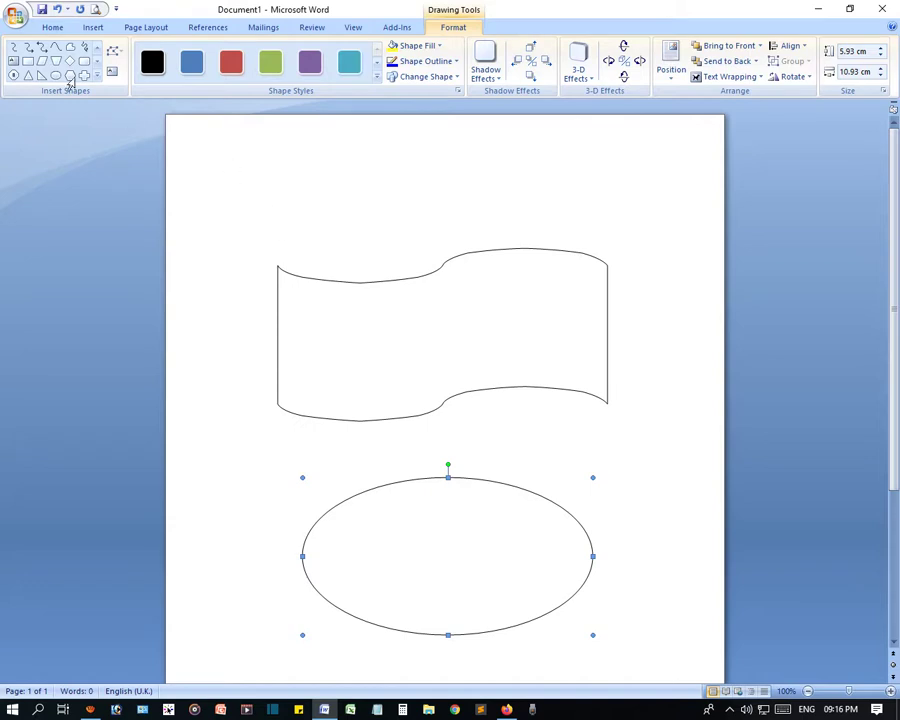
click(91, 29)
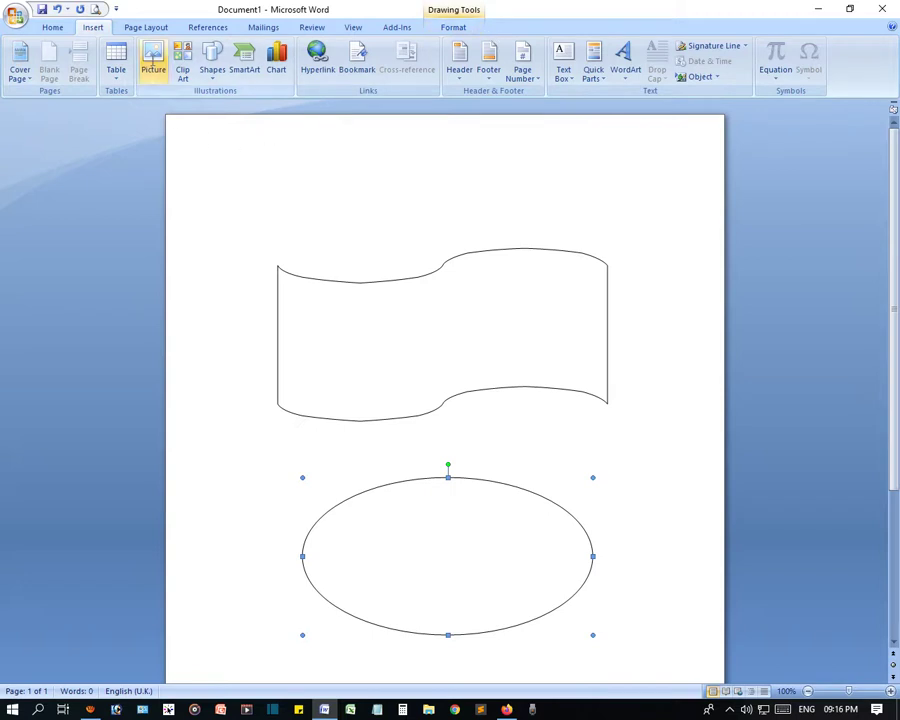
click(455, 28)
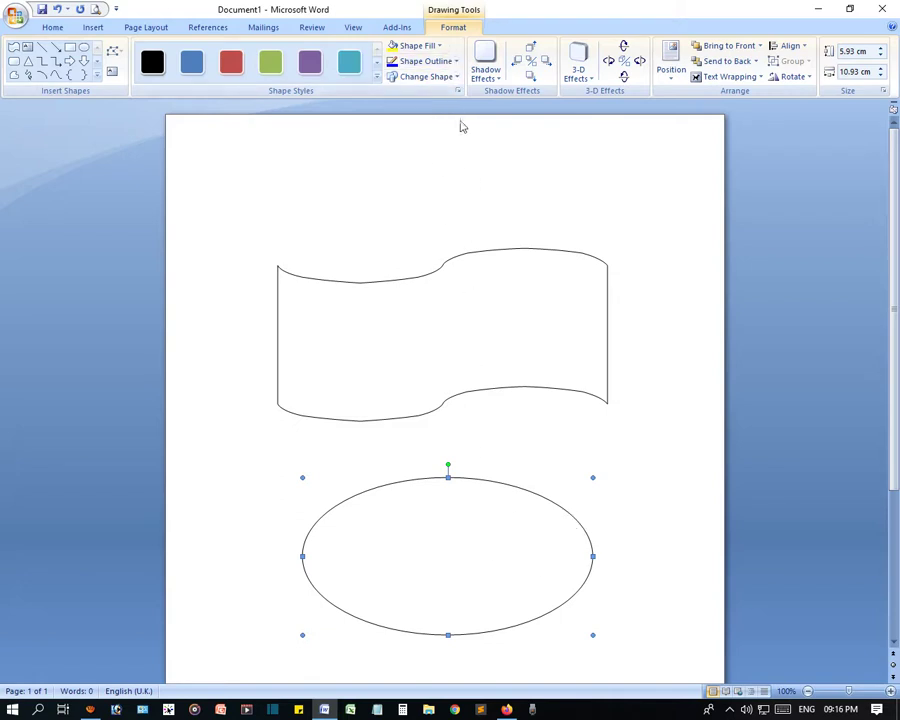
key(Delete)
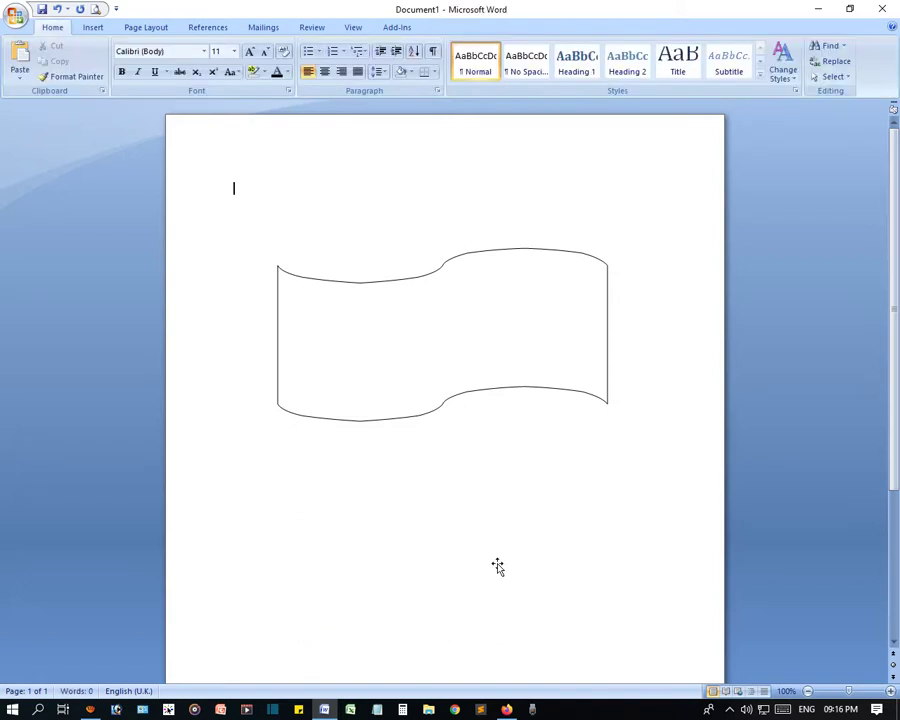
click(467, 327)
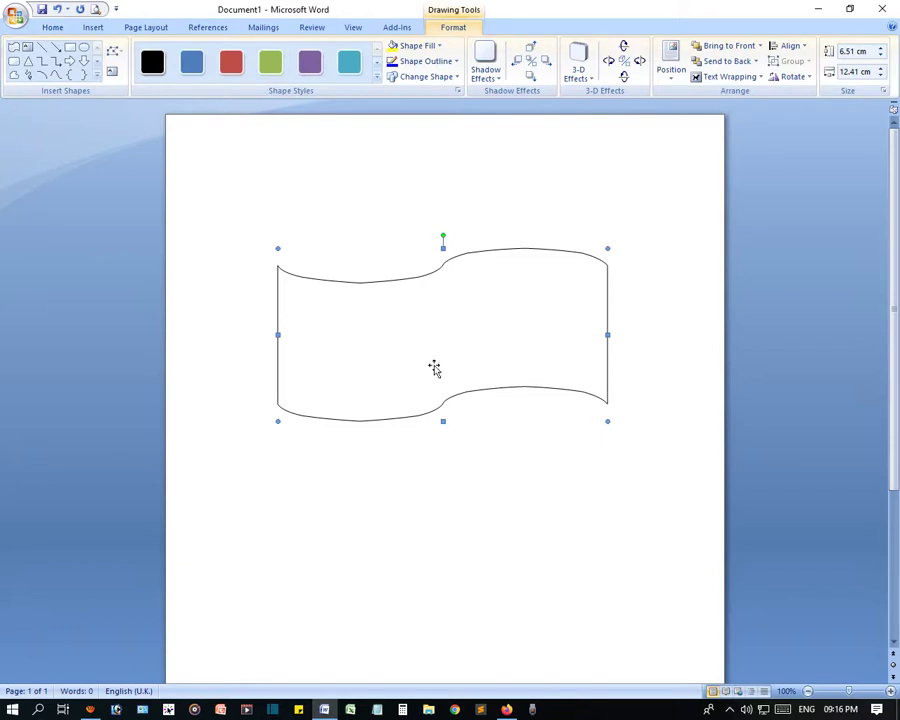
click(414, 575)
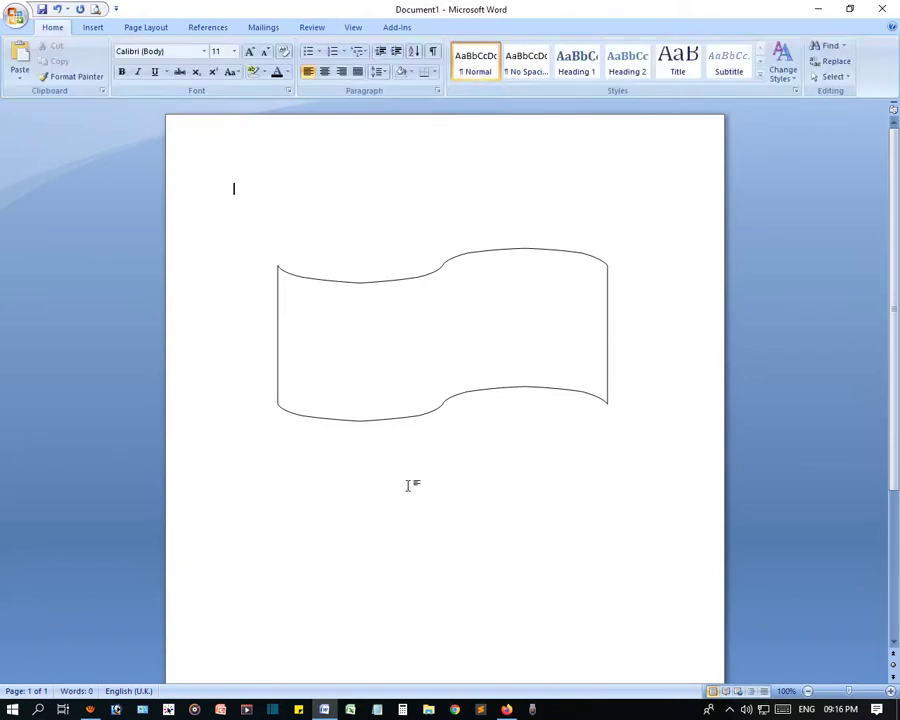
click(455, 316)
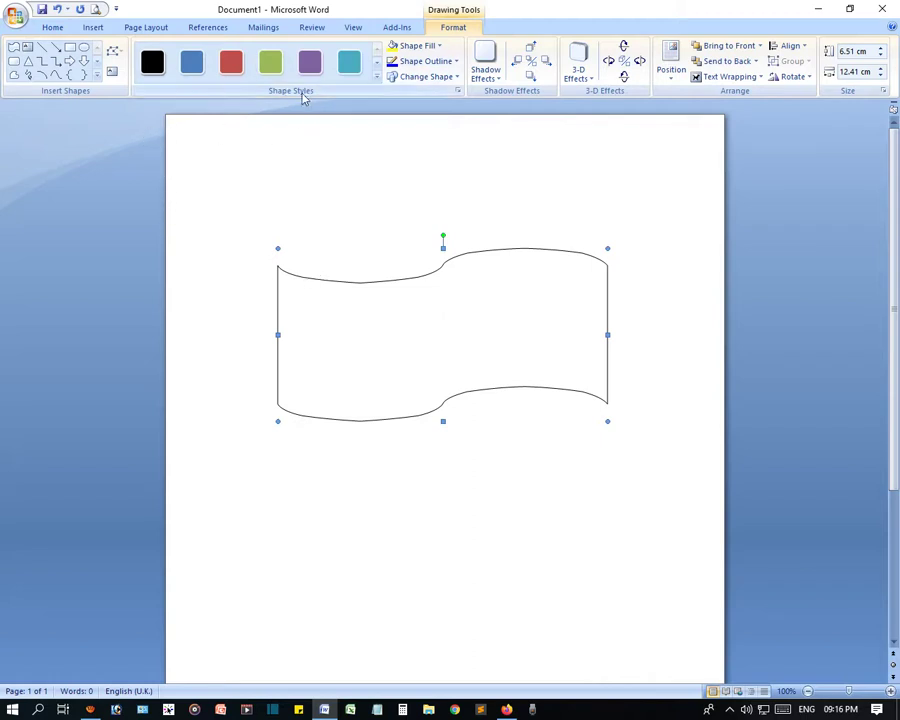
- Try the black shape style on the wave banner, then settle on the teal style
click(378, 78)
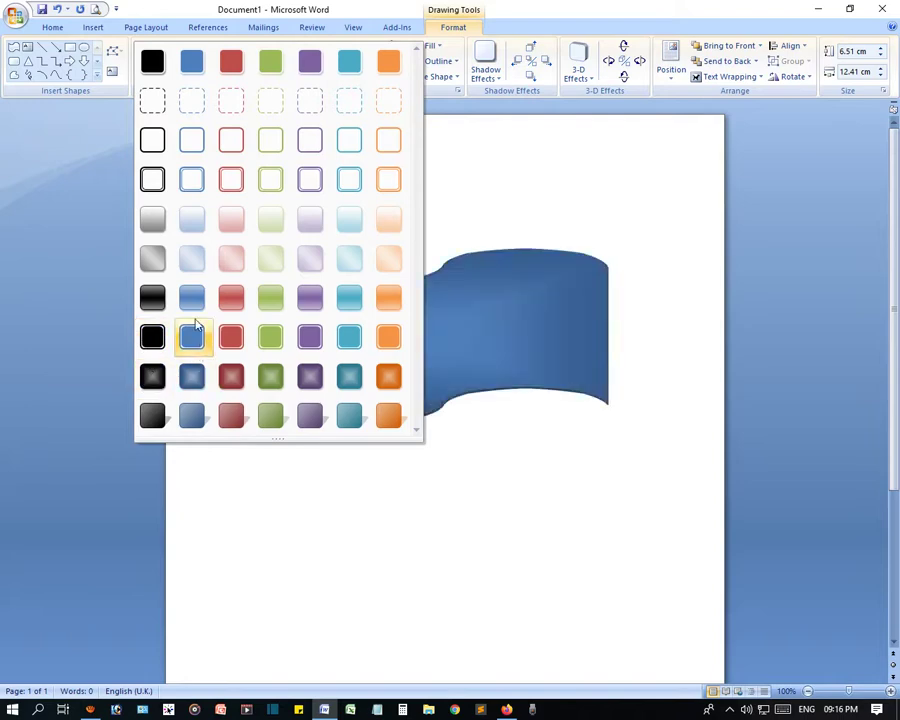
click(152, 62)
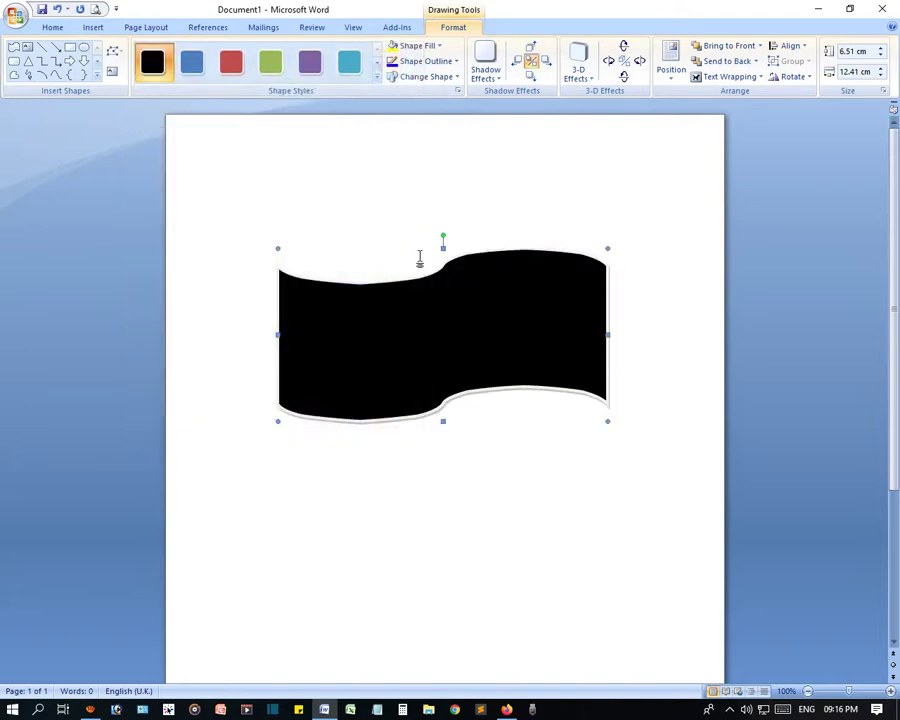
click(349, 62)
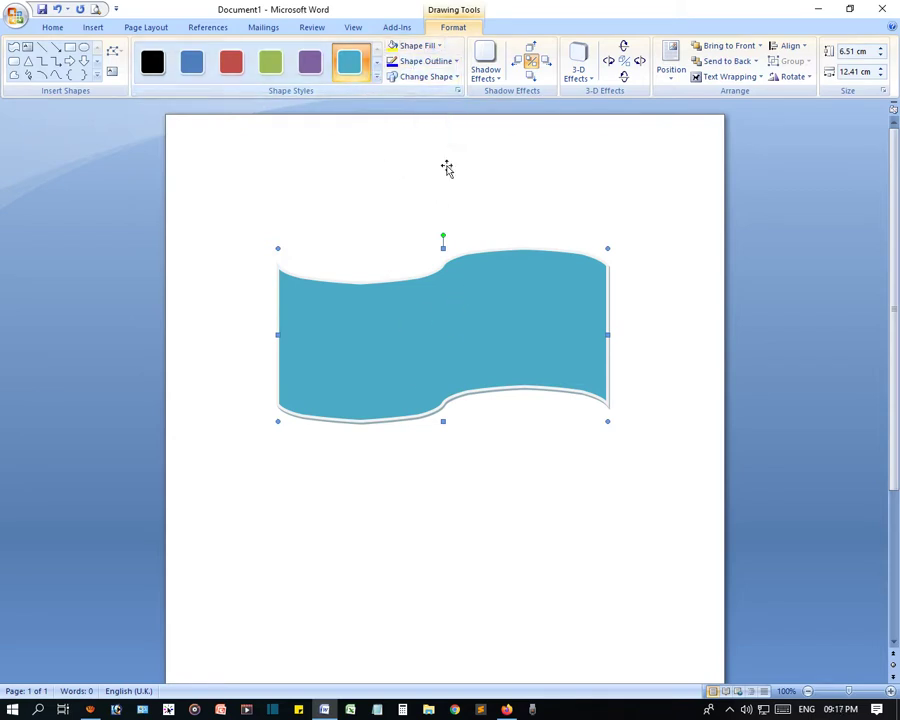
click(438, 47)
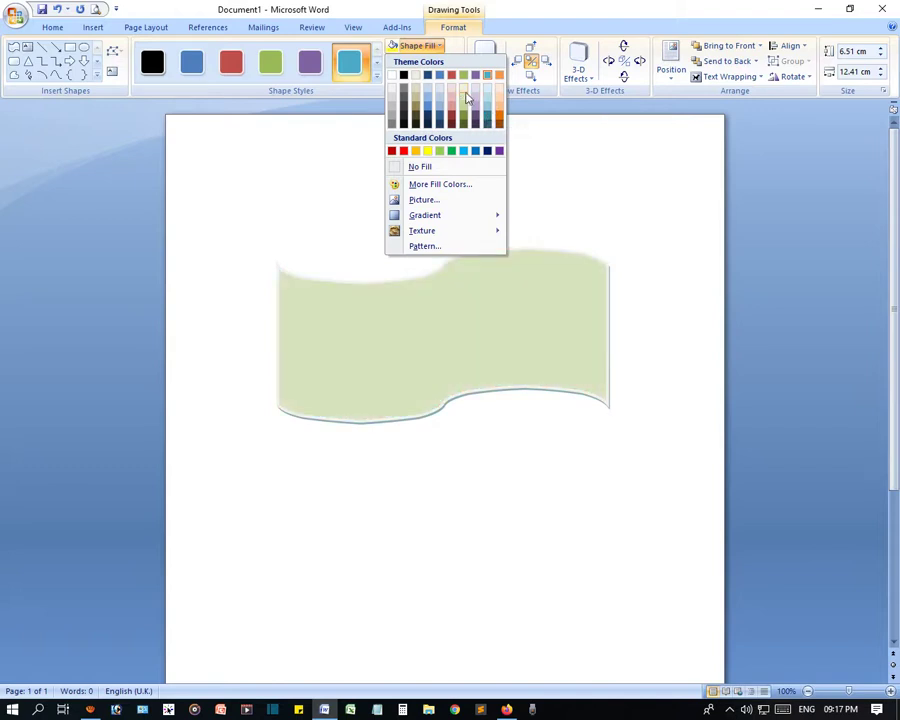
- Fill the wave banner light purple and give it a red outline
click(474, 103)
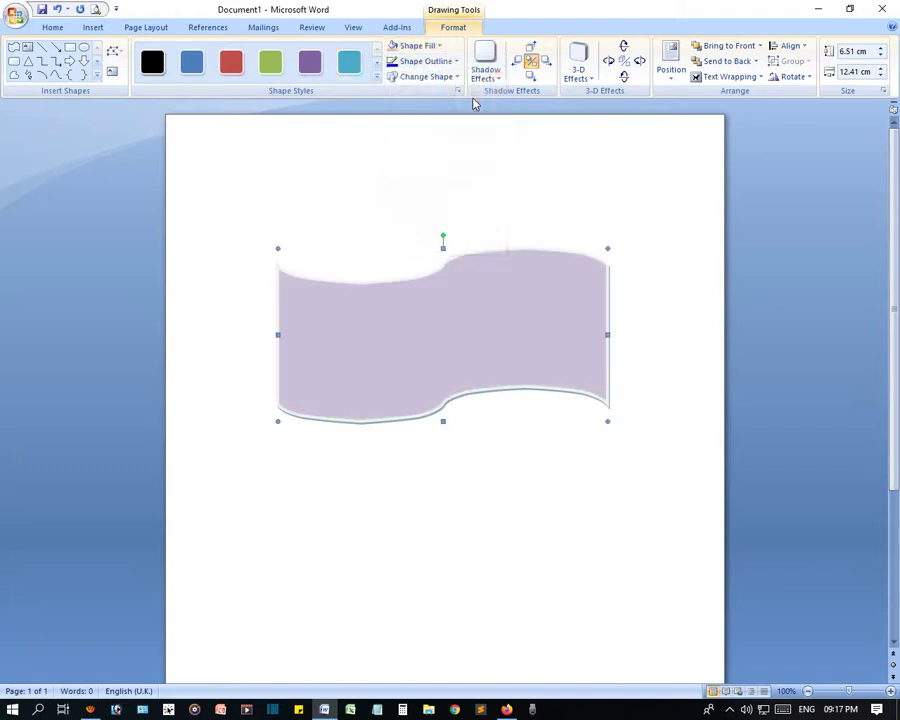
click(432, 62)
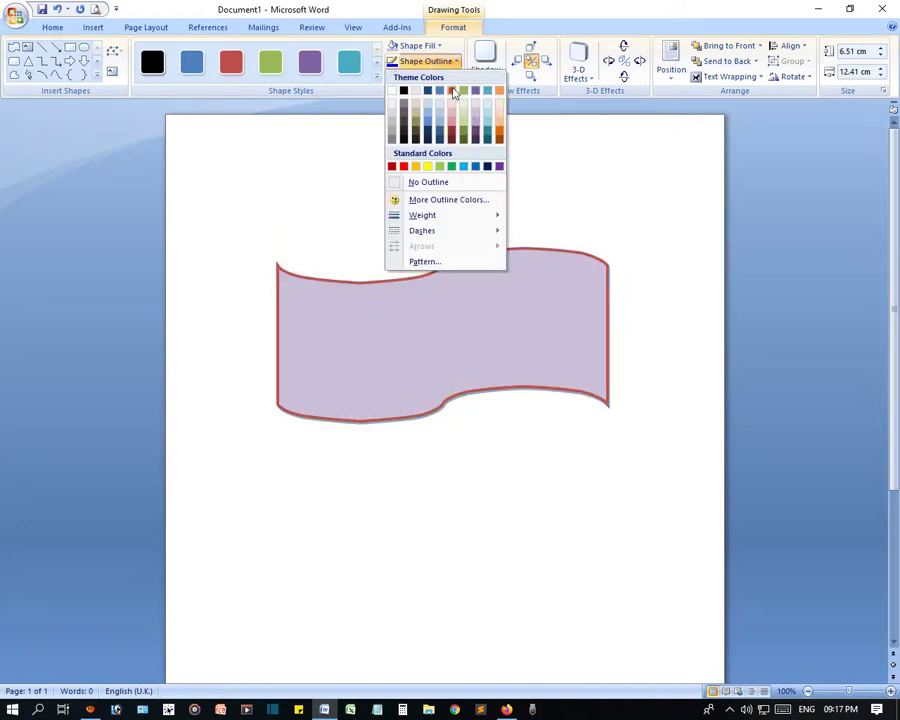
click(453, 92)
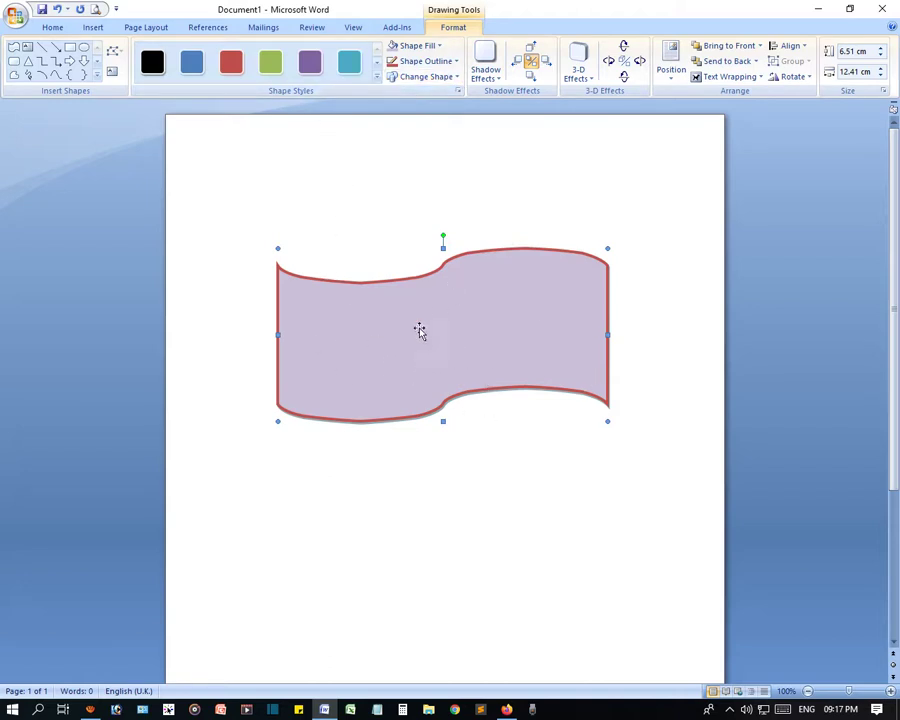
click(432, 78)
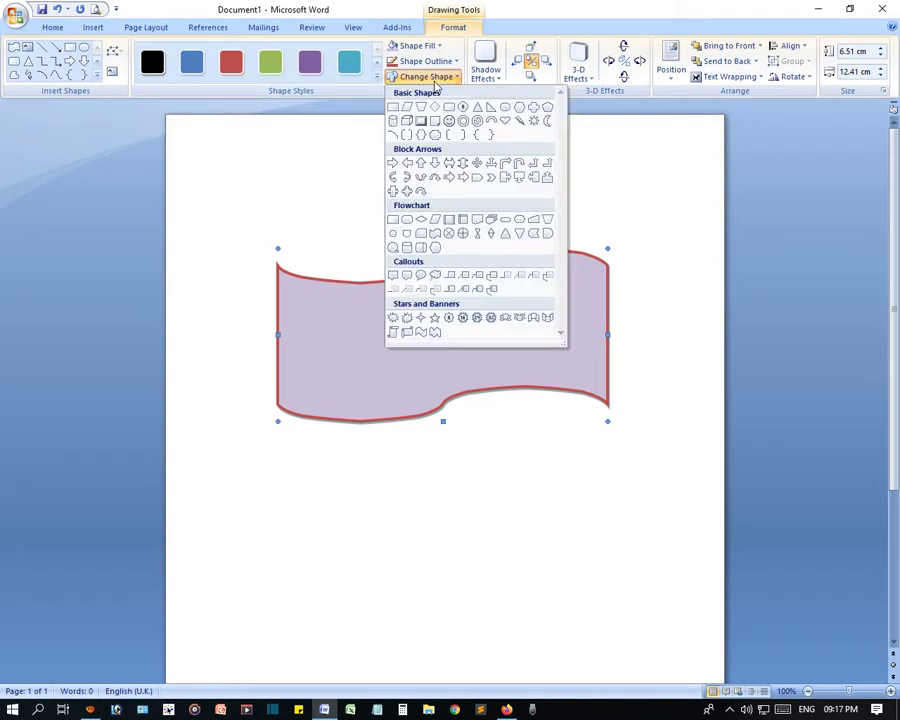
- Change the wave to a four-way arrow about 9 cm wide, then to a cloud callout moved right
click(407, 192)
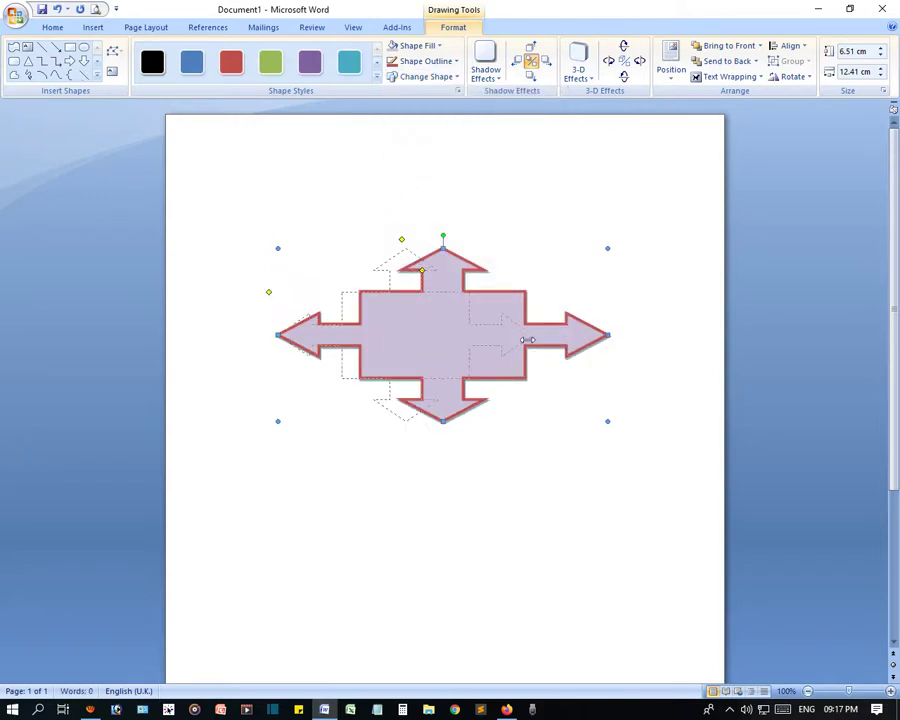
drag(609, 336, 521, 336)
click(437, 80)
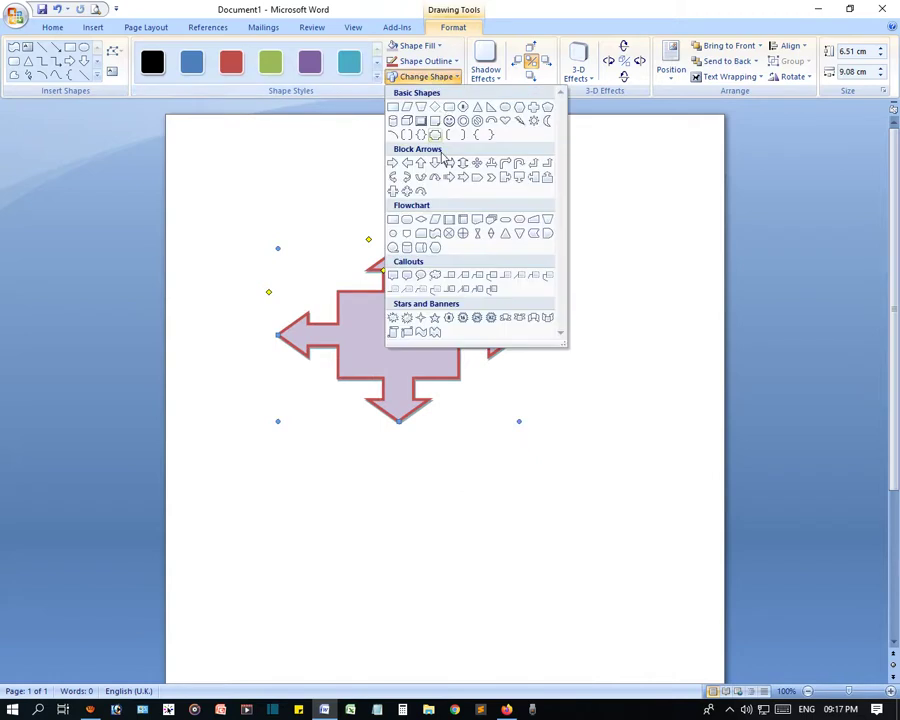
click(436, 278)
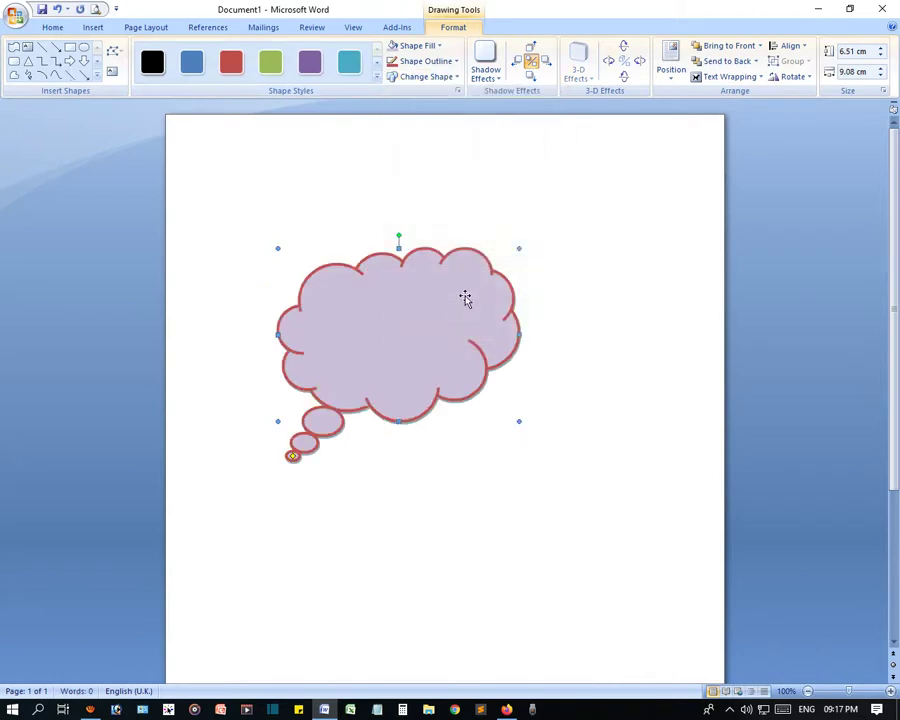
mouse_move(438, 322)
mouse_down()
mouse_move(518, 300)
mouse_move(488, 340)
mouse_up()
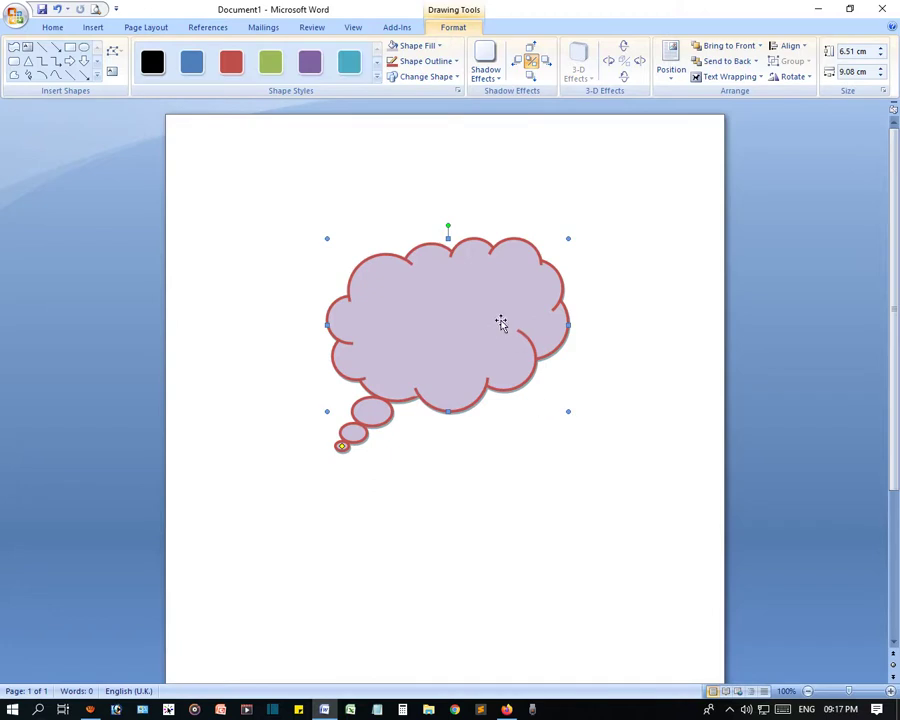
- Cycle the shape through a 24-point star and a crossed ellipse to an oval speech-bubble callout
click(436, 79)
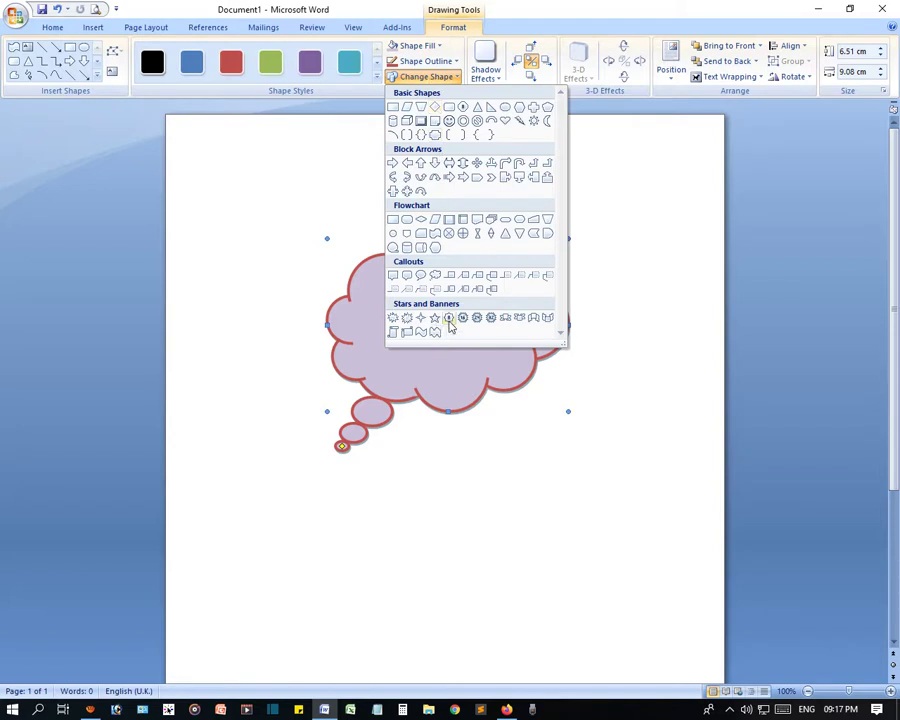
click(479, 320)
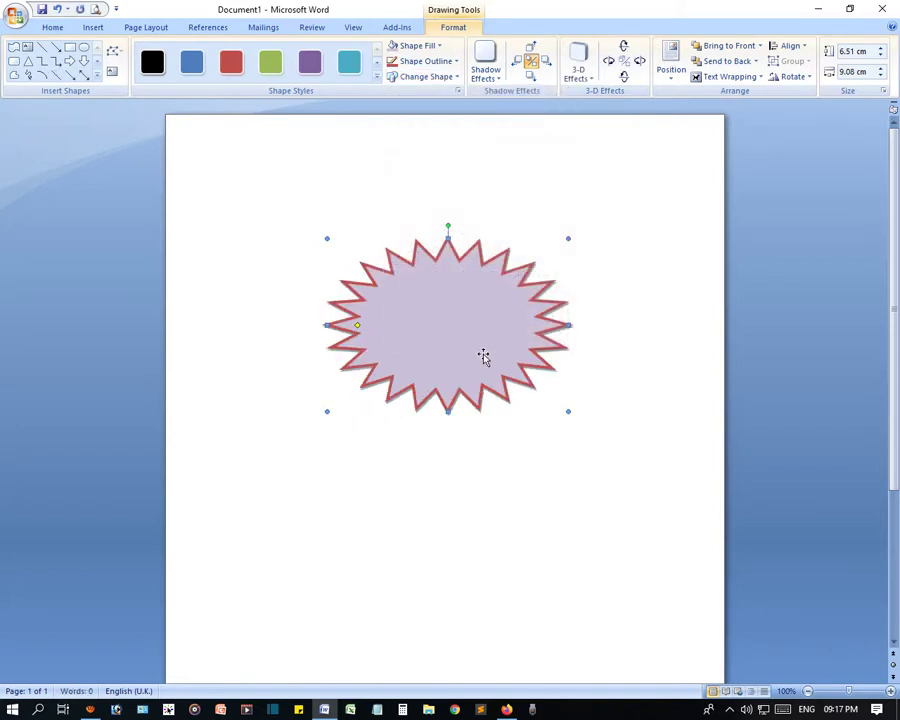
click(446, 78)
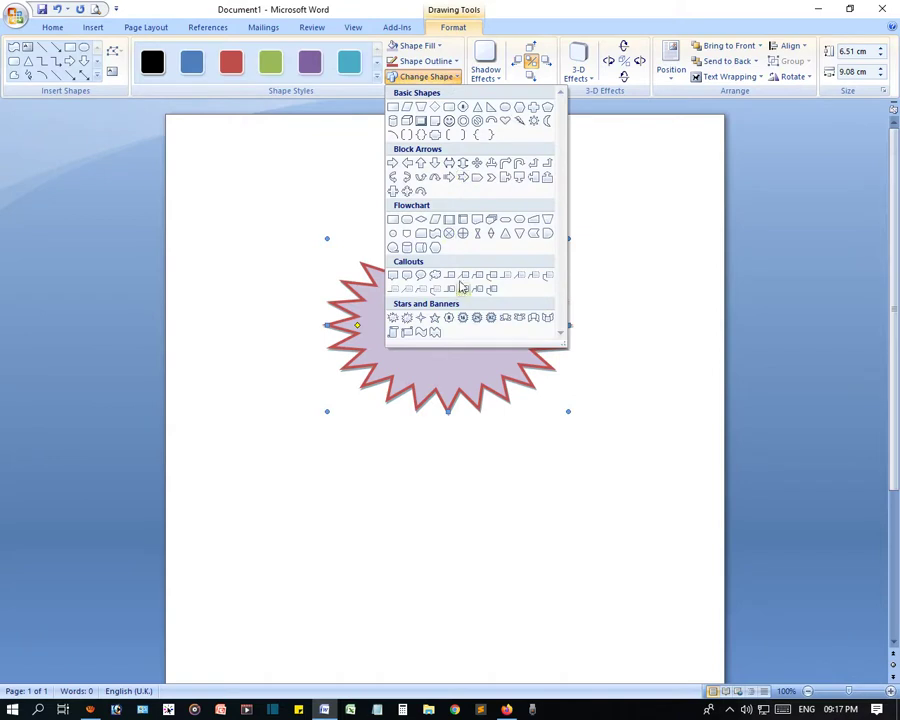
click(462, 233)
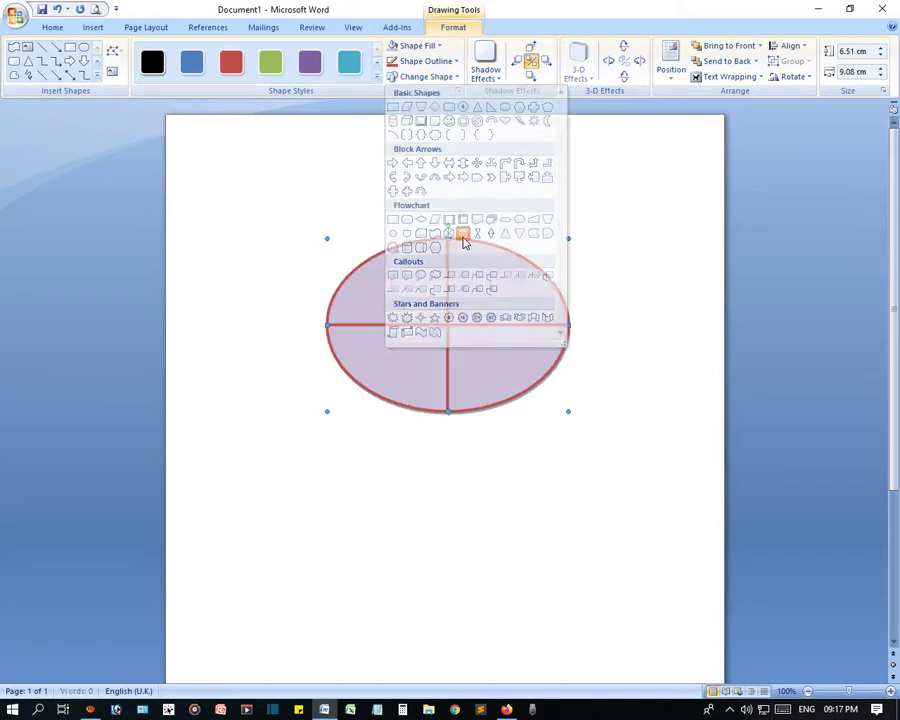
click(436, 78)
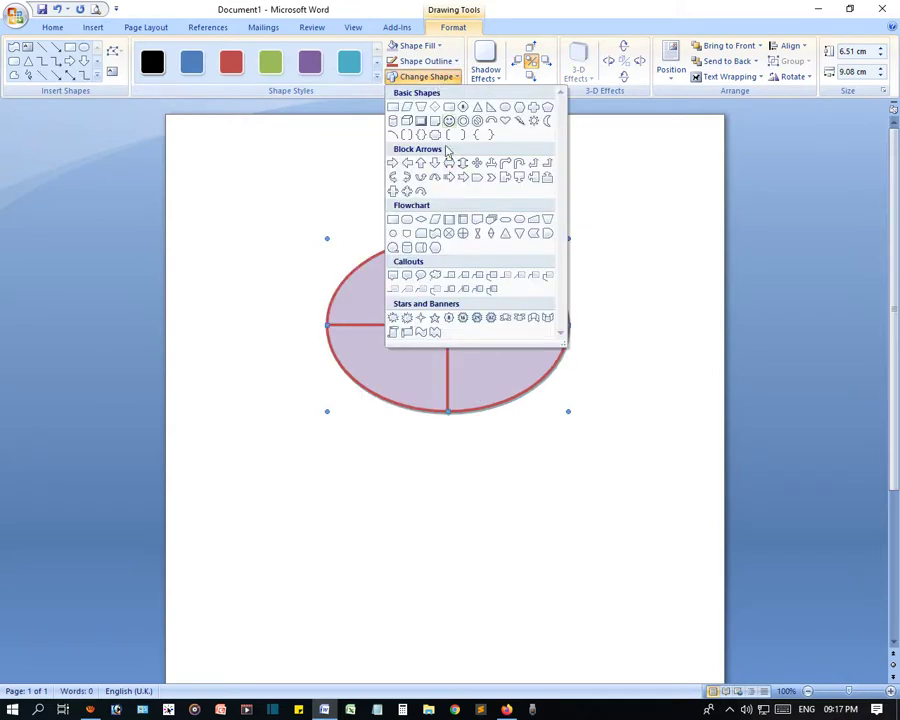
click(421, 276)
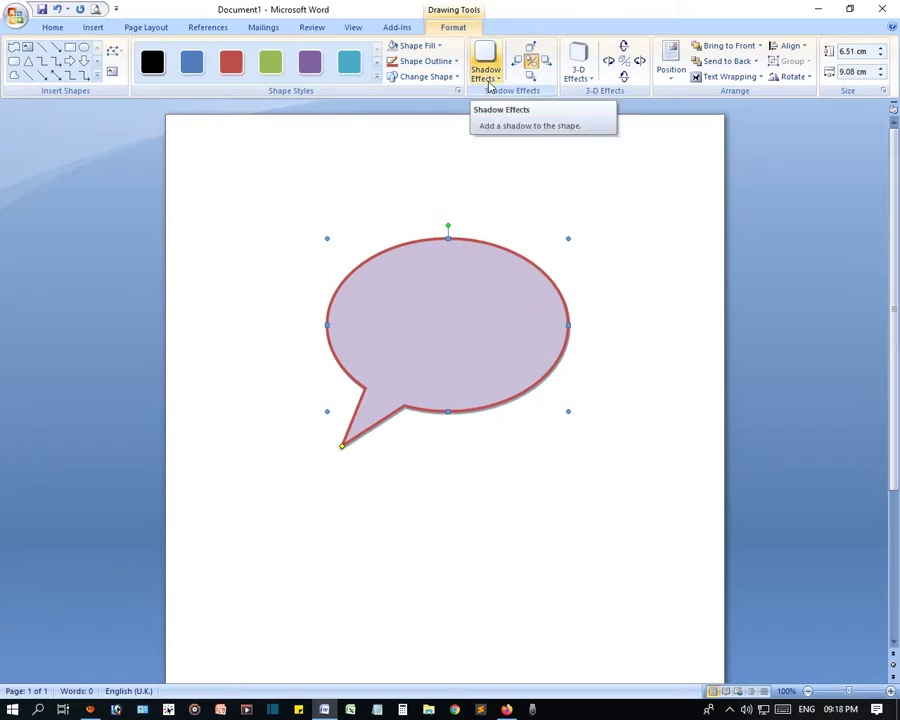
- Move the speech bubble left on the page and give it the teal shape style
click(490, 84)
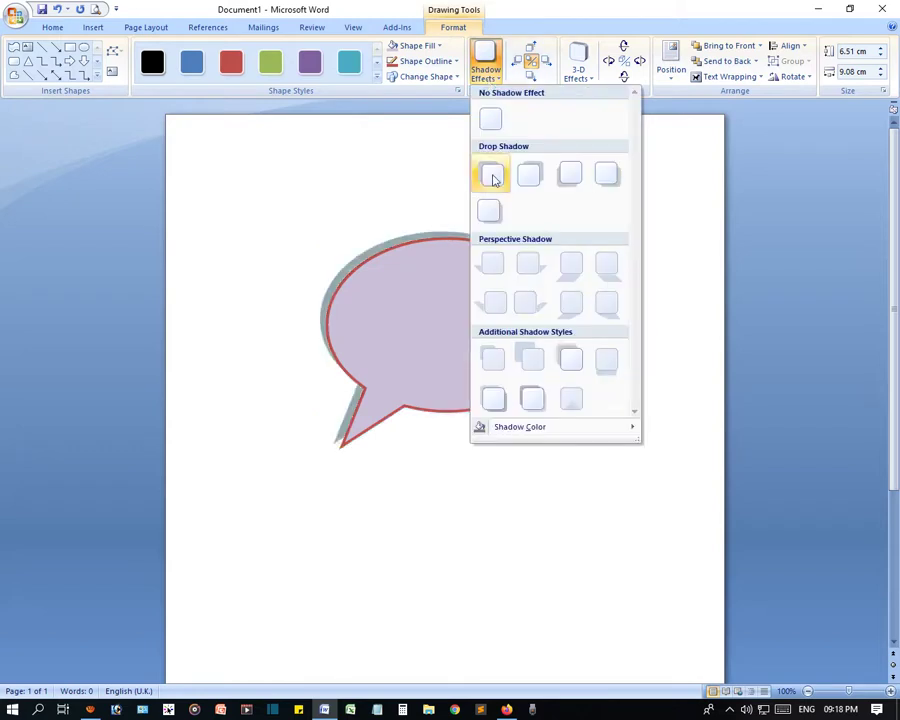
click(431, 327)
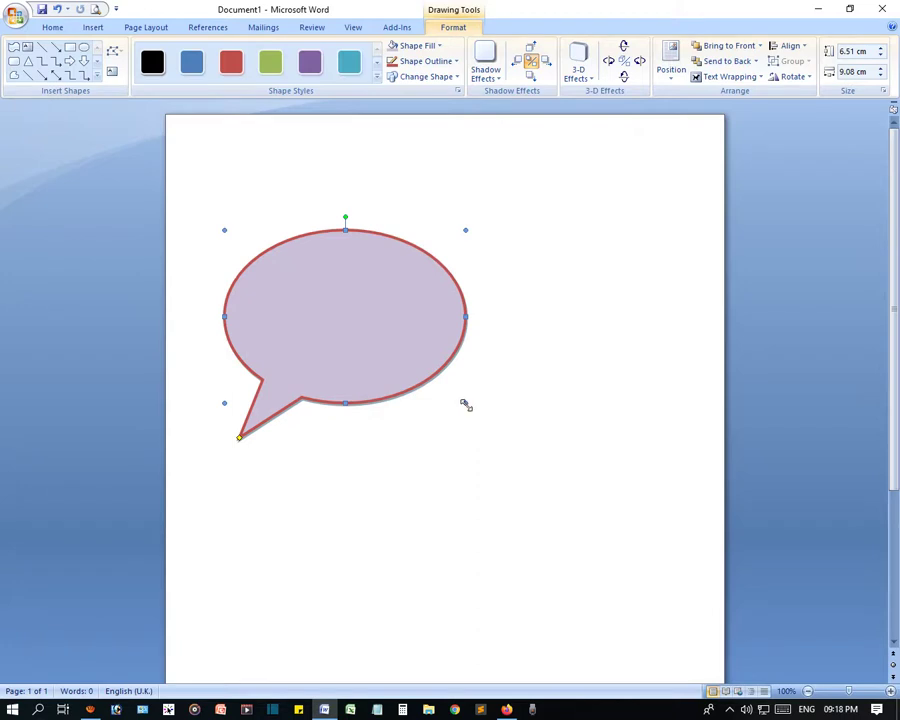
drag(464, 404, 368, 393)
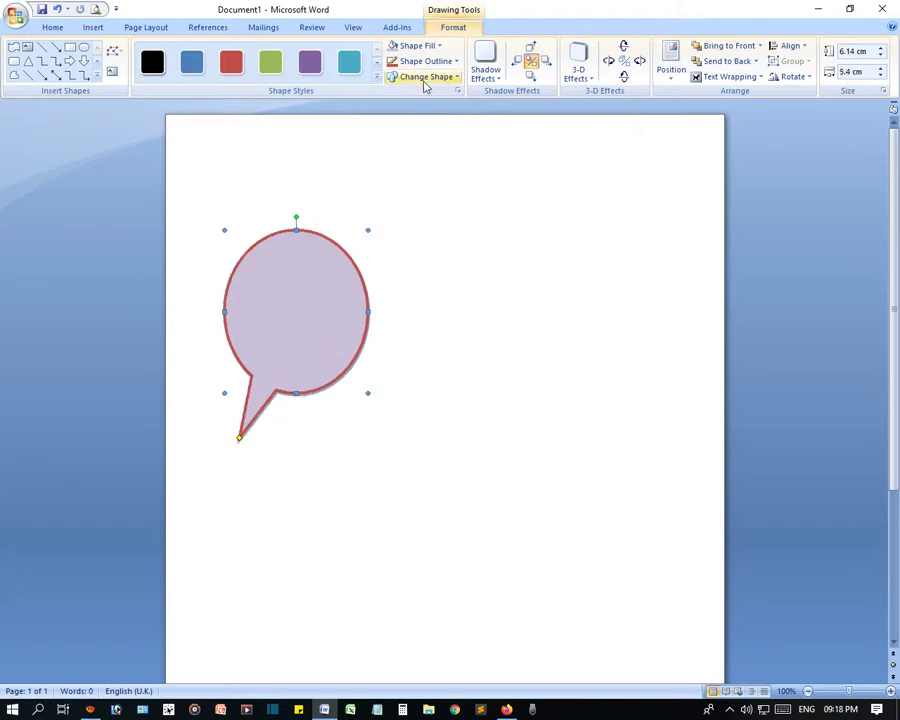
click(350, 64)
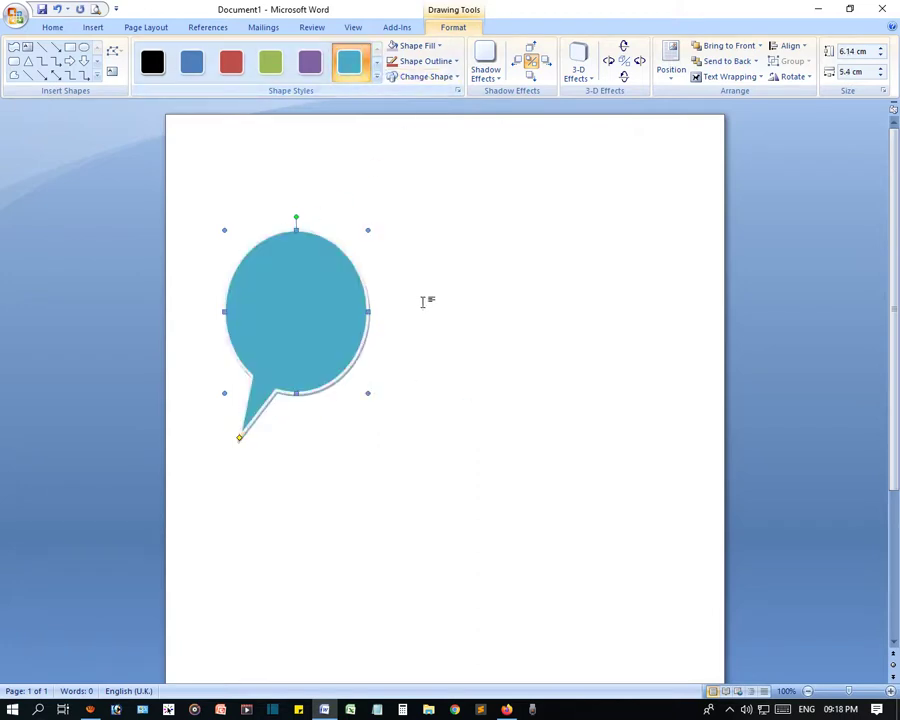
- Swap the teal speech bubble for a Cloud Callout, keeping its 6.14 cm by 5.4 cm size
click(454, 79)
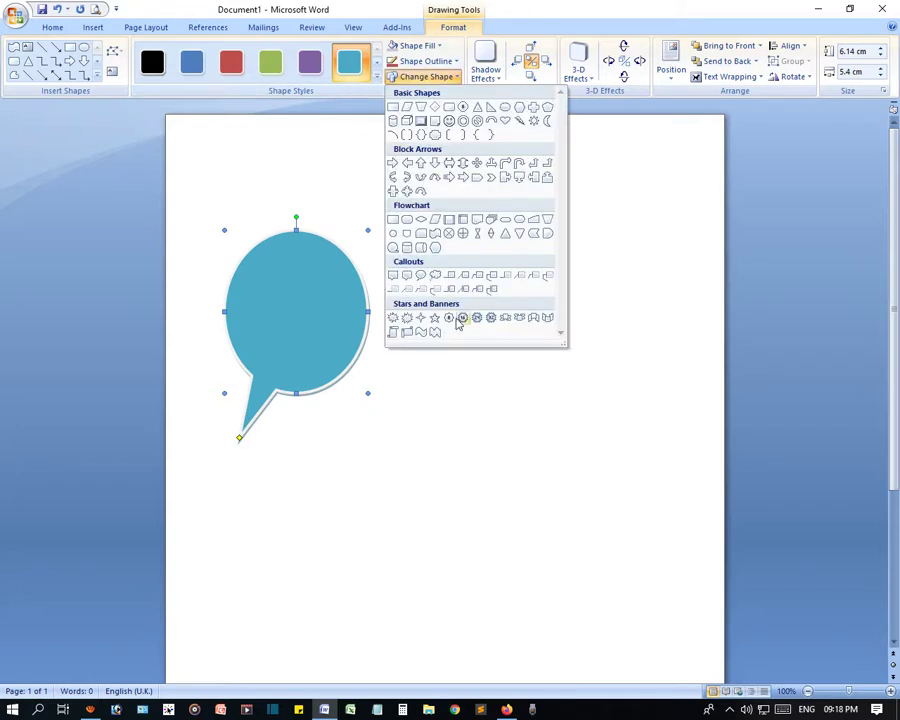
click(435, 275)
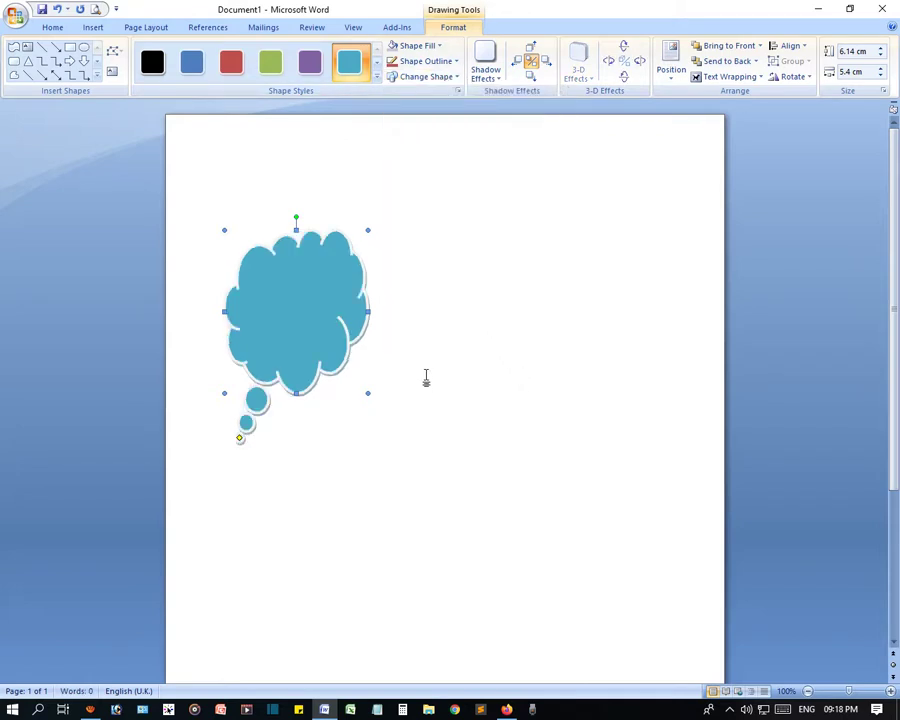
click(485, 68)
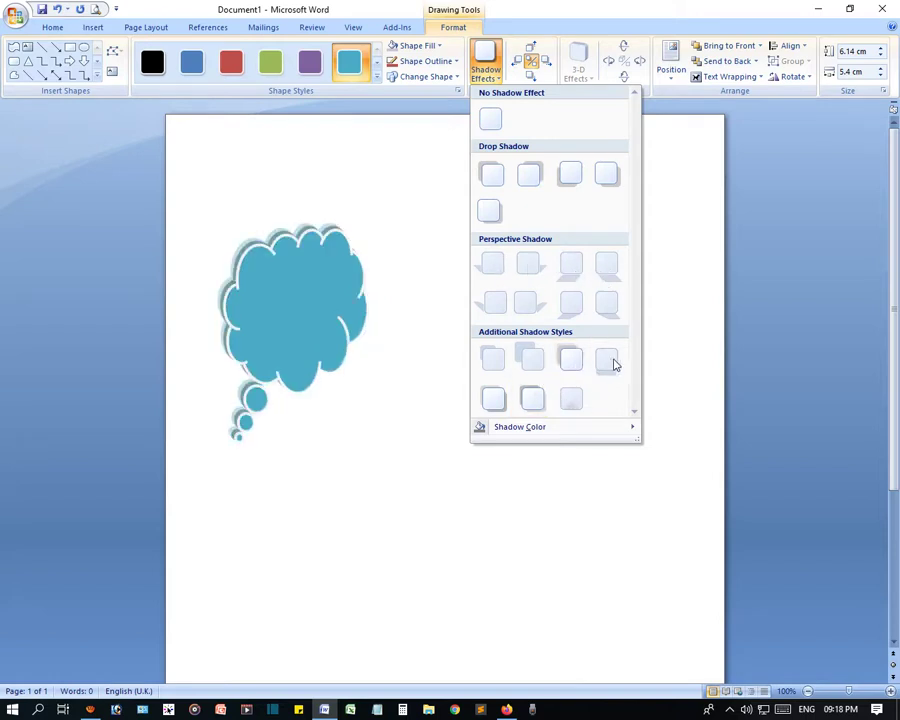
- Set the shadow colour to pinkish-red and apply a drop shadow to the cloud
mouse_move(551, 430)
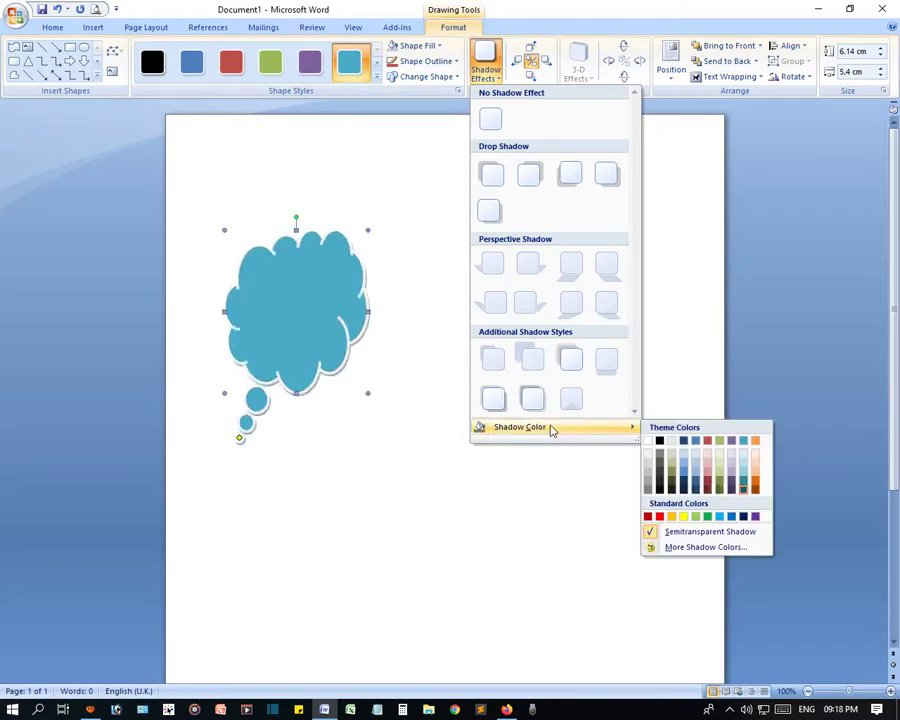
click(648, 516)
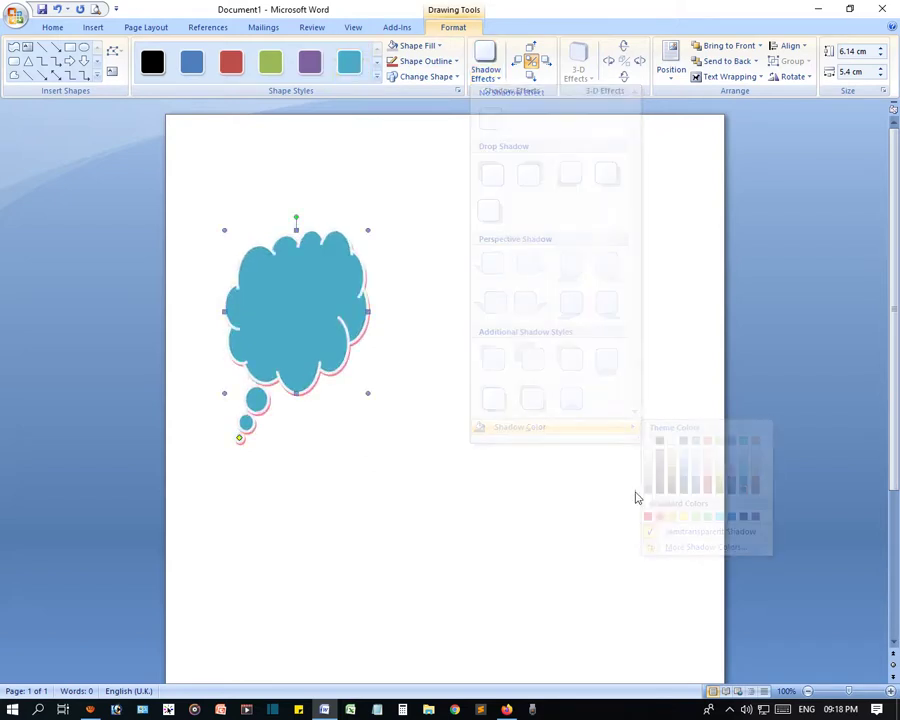
click(488, 70)
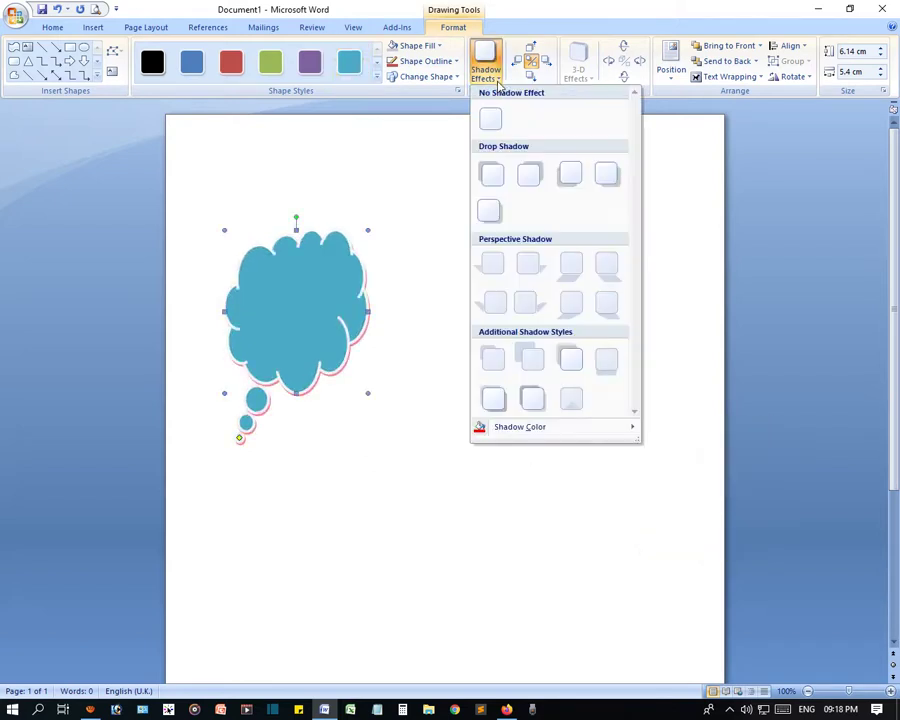
click(532, 177)
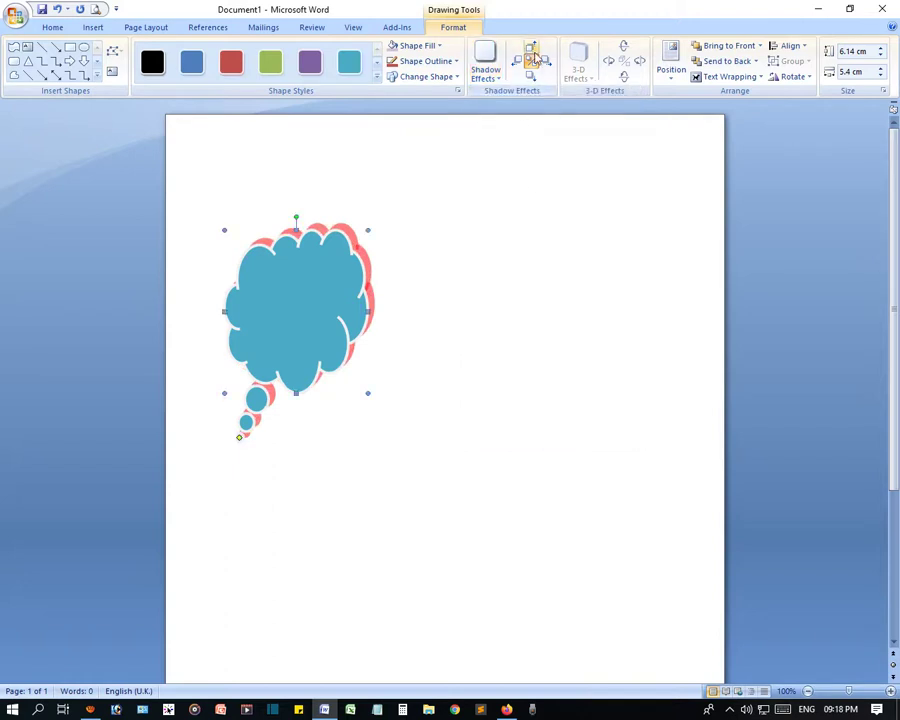
- Nudge the cloud's shadow up, right, back left and down with the nudge buttons
click(531, 46)
click(531, 46)
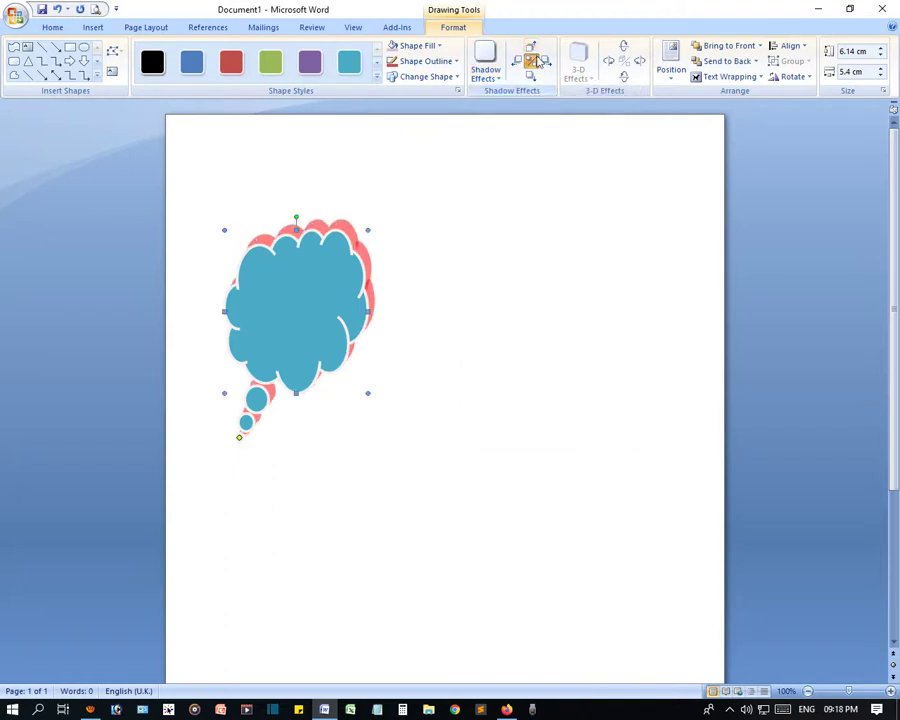
click(546, 61)
click(546, 61)
click(546, 61)
click(516, 61)
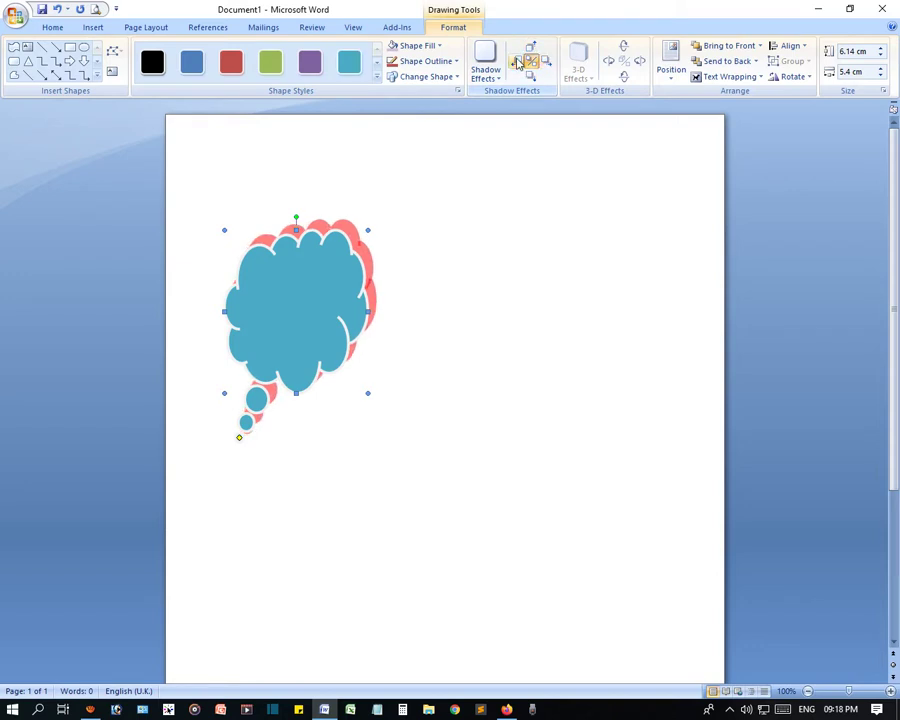
click(516, 61)
click(531, 77)
click(531, 77)
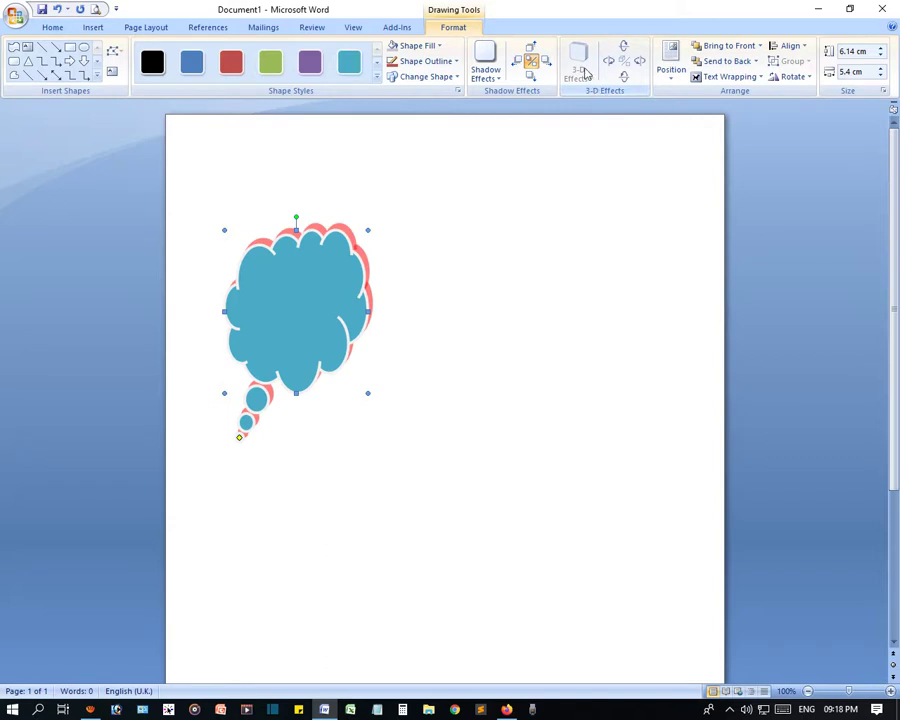
- Remove the shadow from the teal cloud callout entirely
click(488, 74)
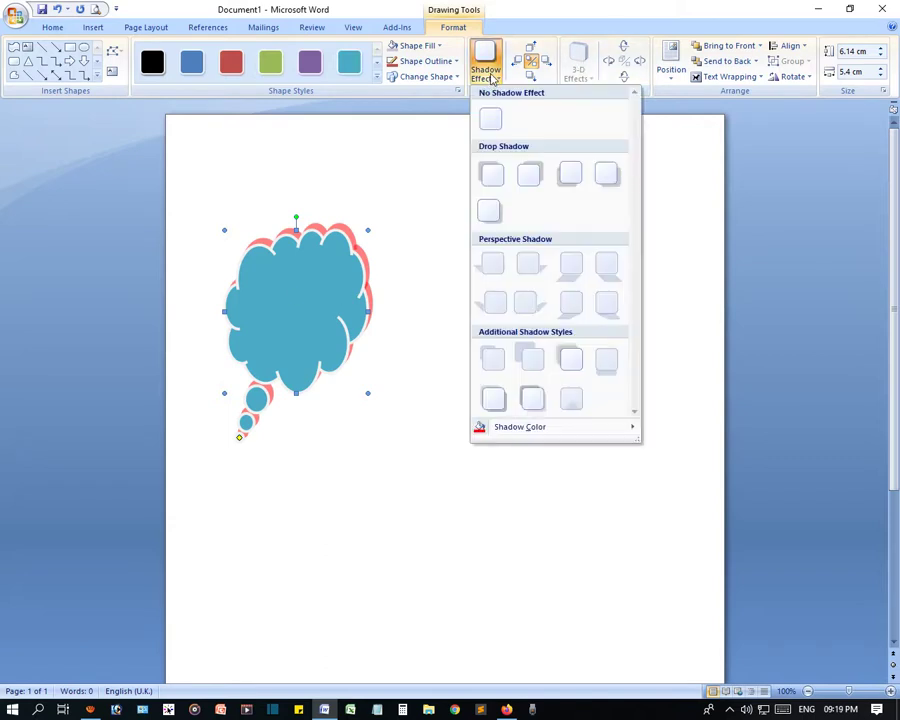
click(490, 401)
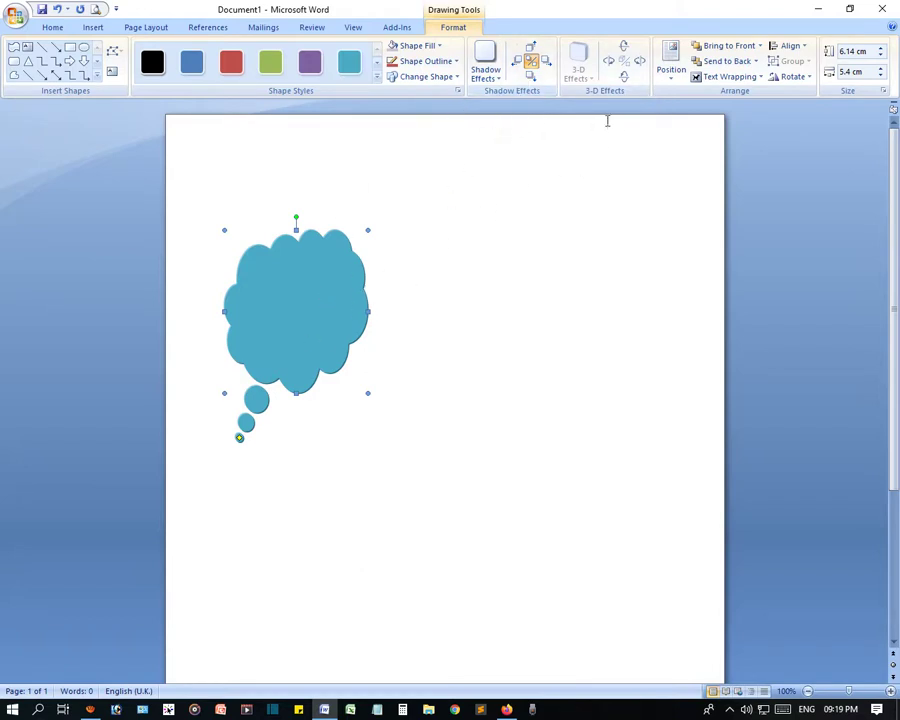
click(677, 79)
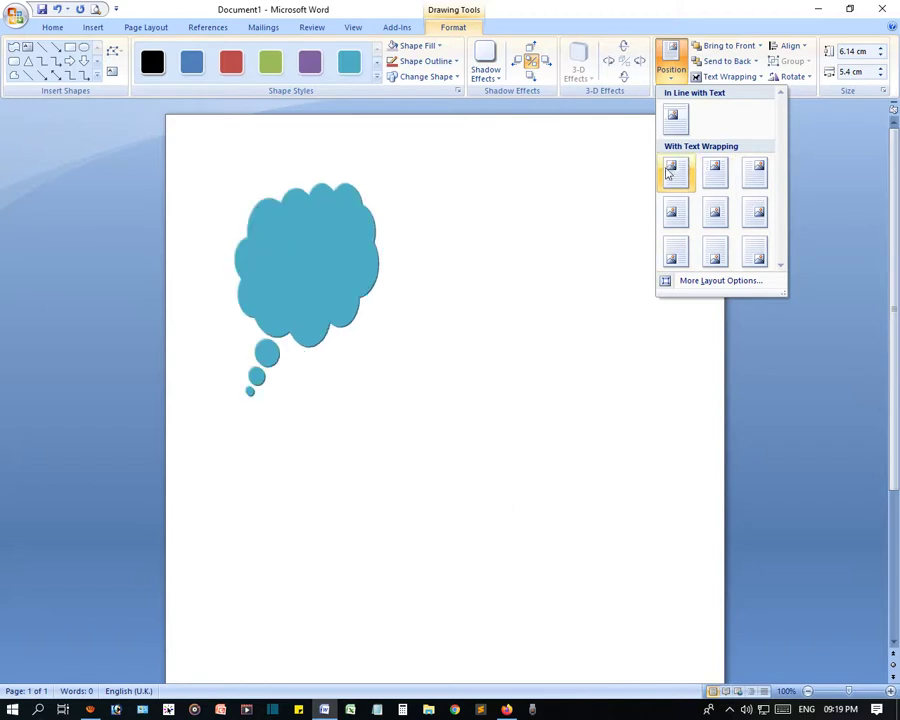
- Drag the cloud thought bubble toward the page centre, then bring up the lipsum.com site
click(670, 80)
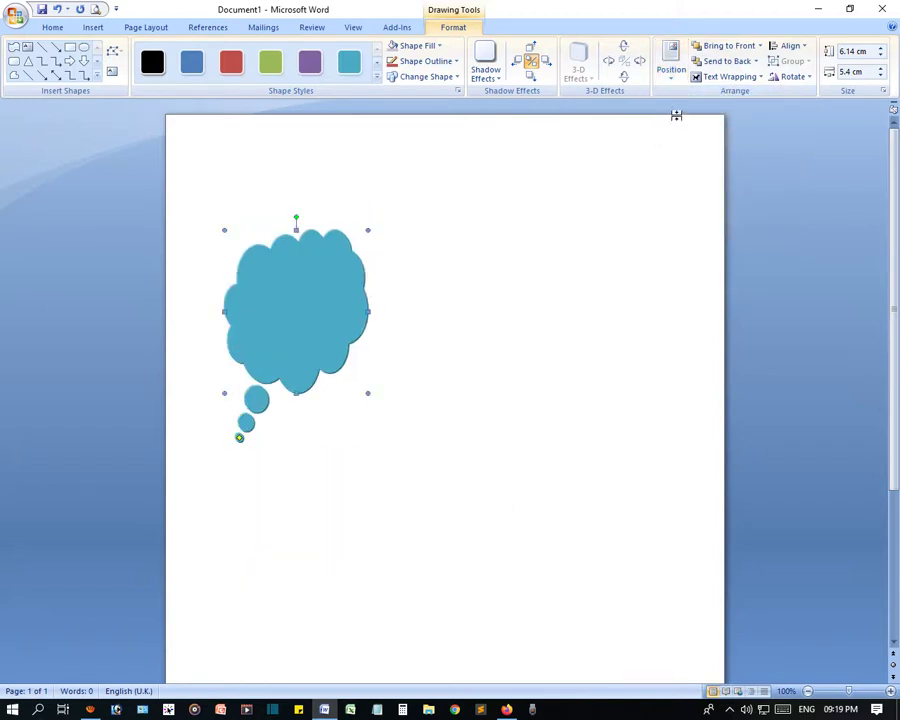
mouse_move(333, 294)
mouse_down()
mouse_move(460, 294)
mouse_move(368, 290)
mouse_move(354, 277)
mouse_up()
drag(375, 328, 476, 348)
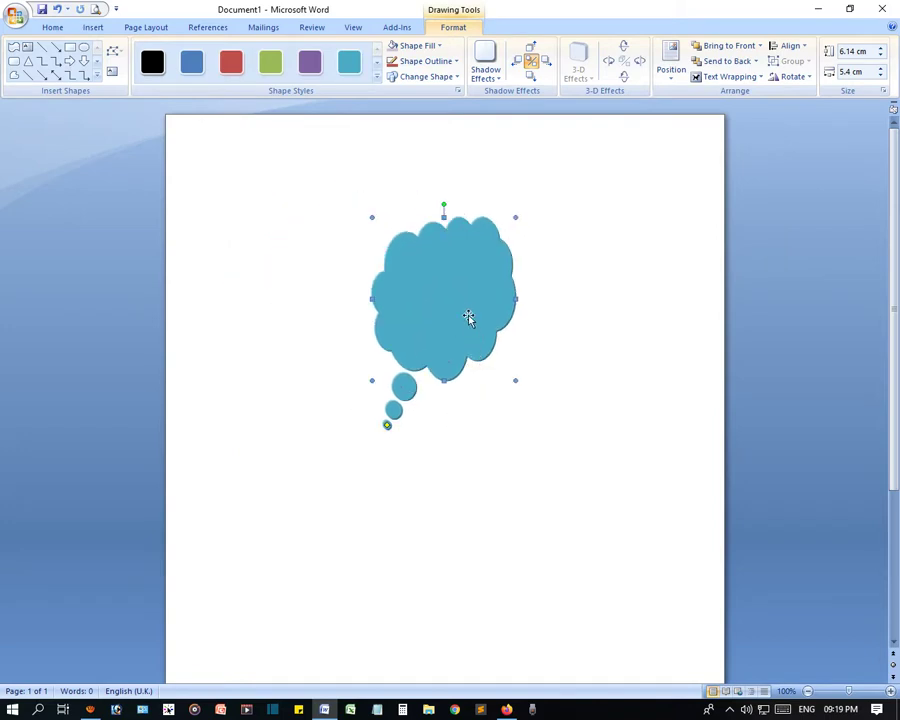
click(355, 498)
- Copy the 'What is Lorem Ipsum?' and 'Why do we use it?' sections from Firefox into Word
key(alt+Tab)
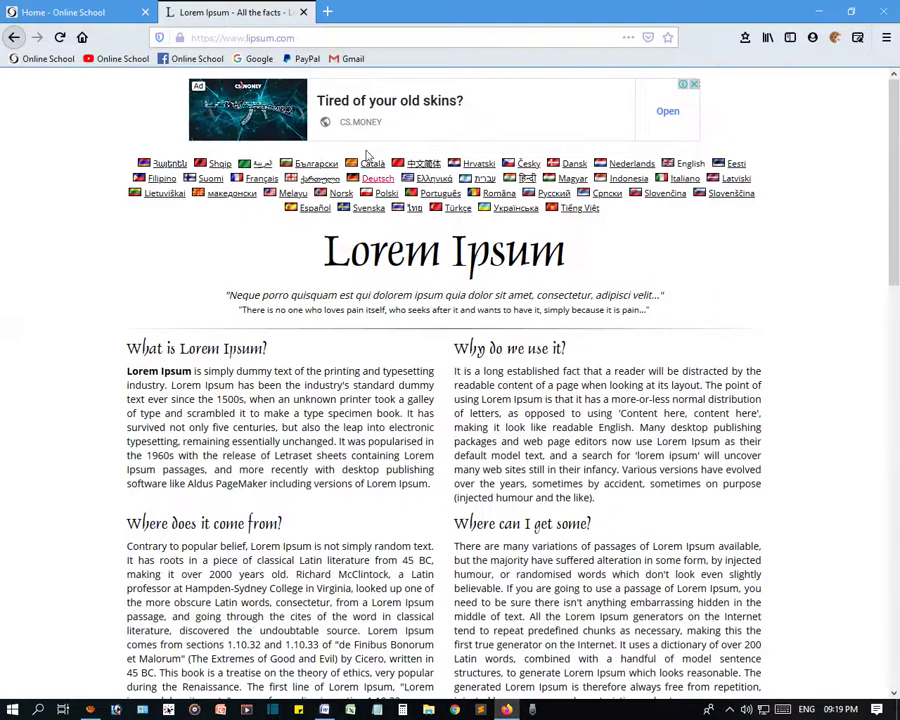
drag(128, 347, 607, 505)
key(ctrl+c)
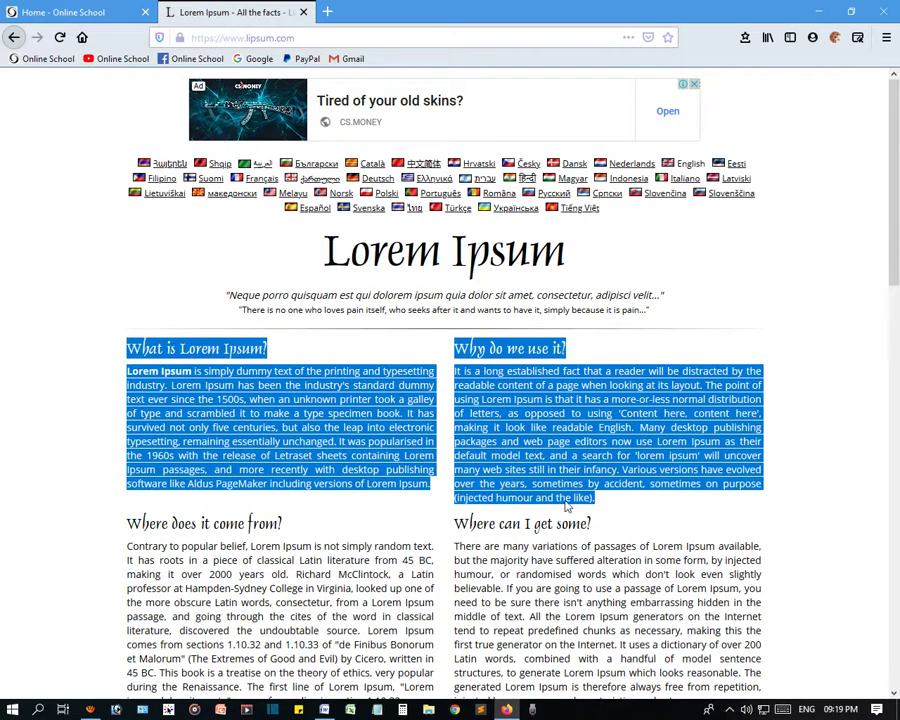
key(alt+Tab)
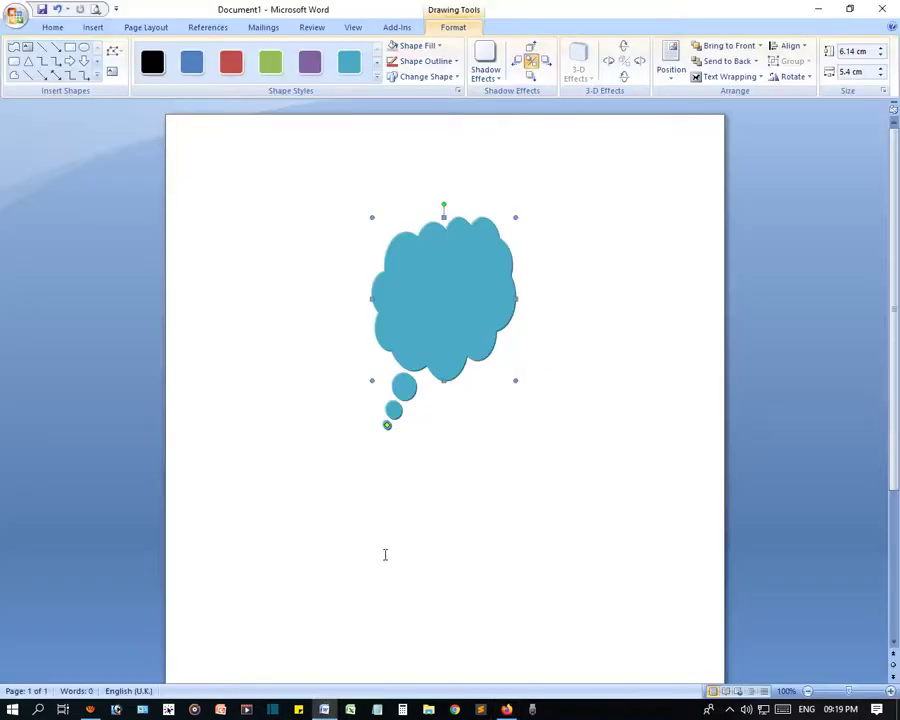
click(425, 485)
key(ctrl+v)
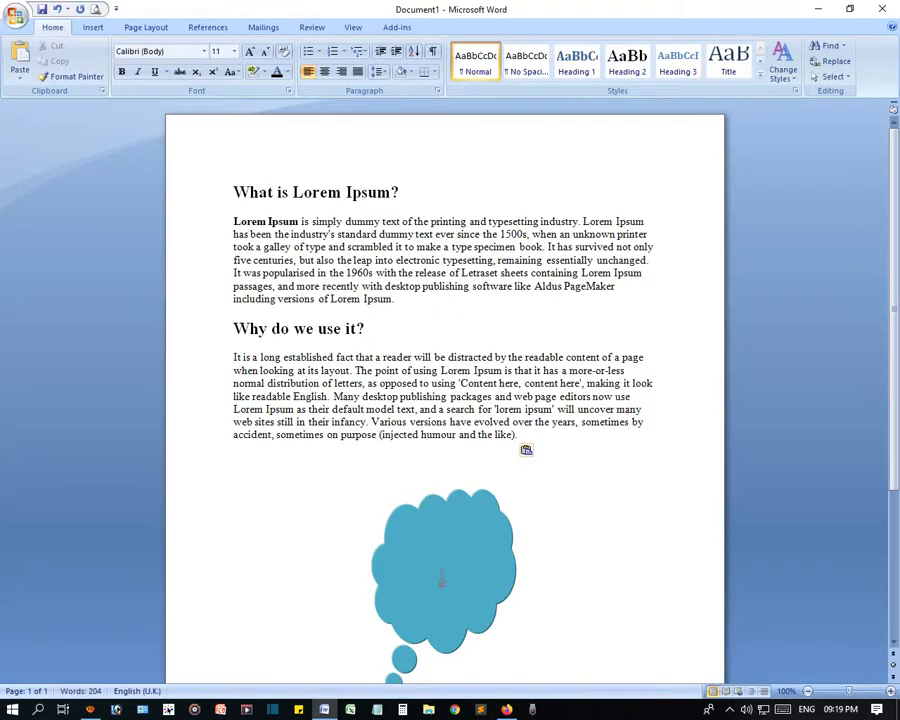
- Set the thought bubble's text wrapping to Square
click(446, 570)
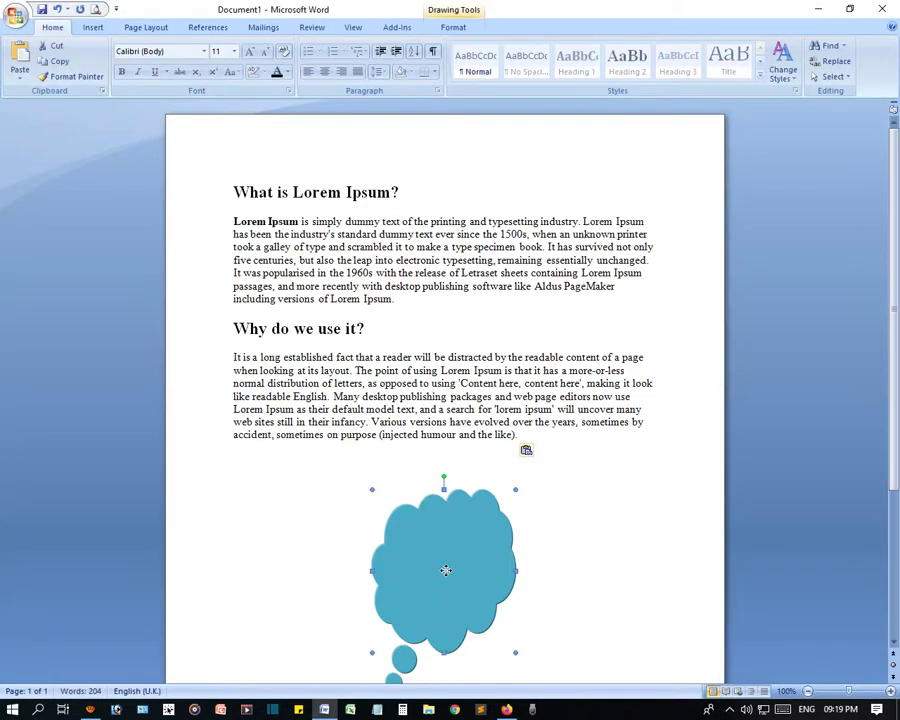
click(452, 27)
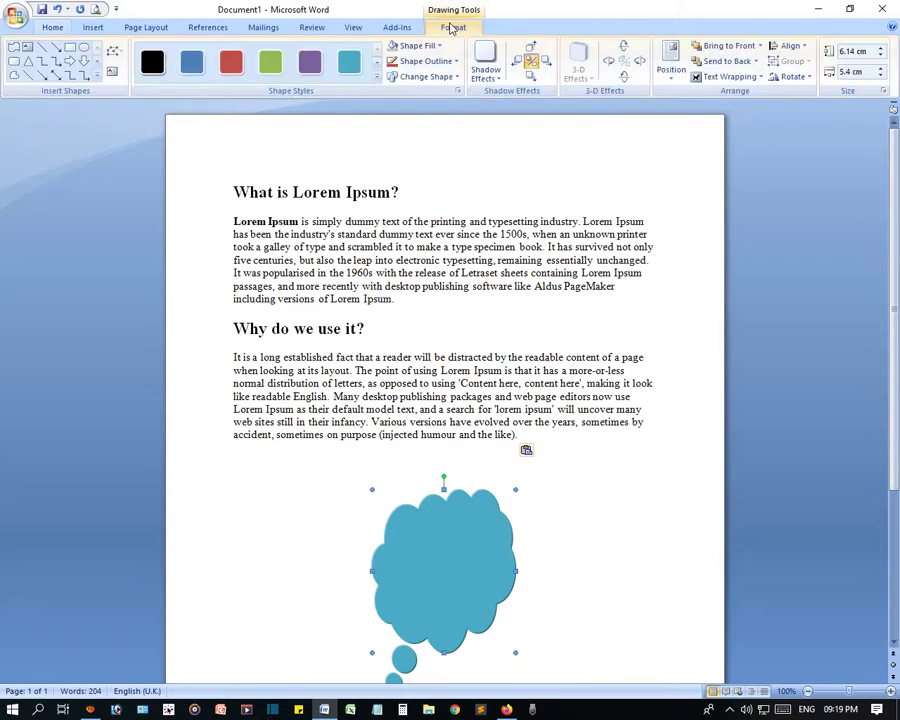
click(729, 77)
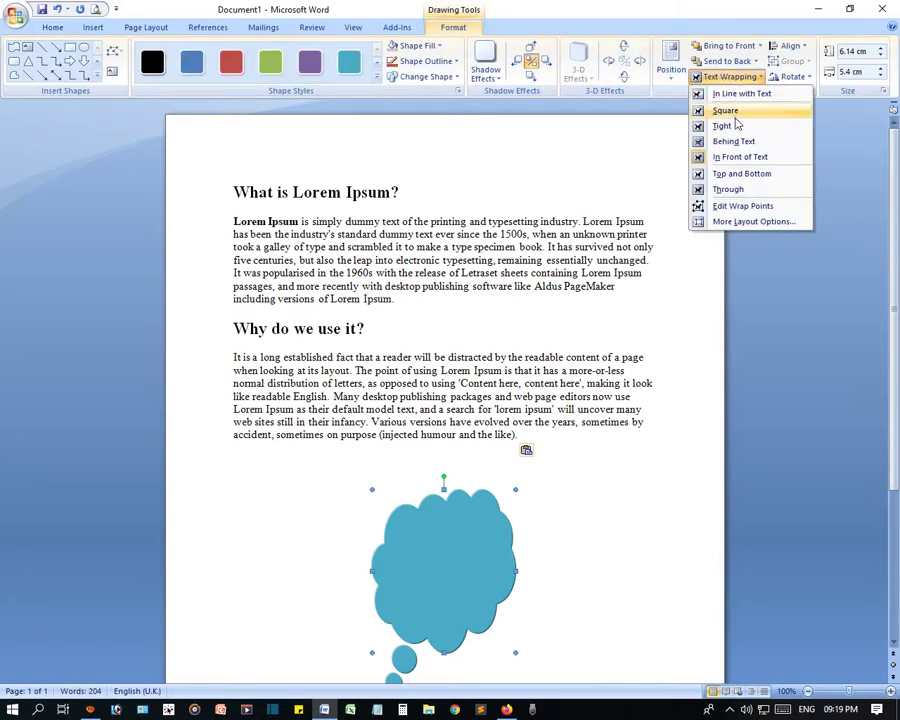
click(724, 127)
- Drag the bubble up between the two Lorem Ipsum sections and check the wrapped layout
drag(466, 311, 470, 322)
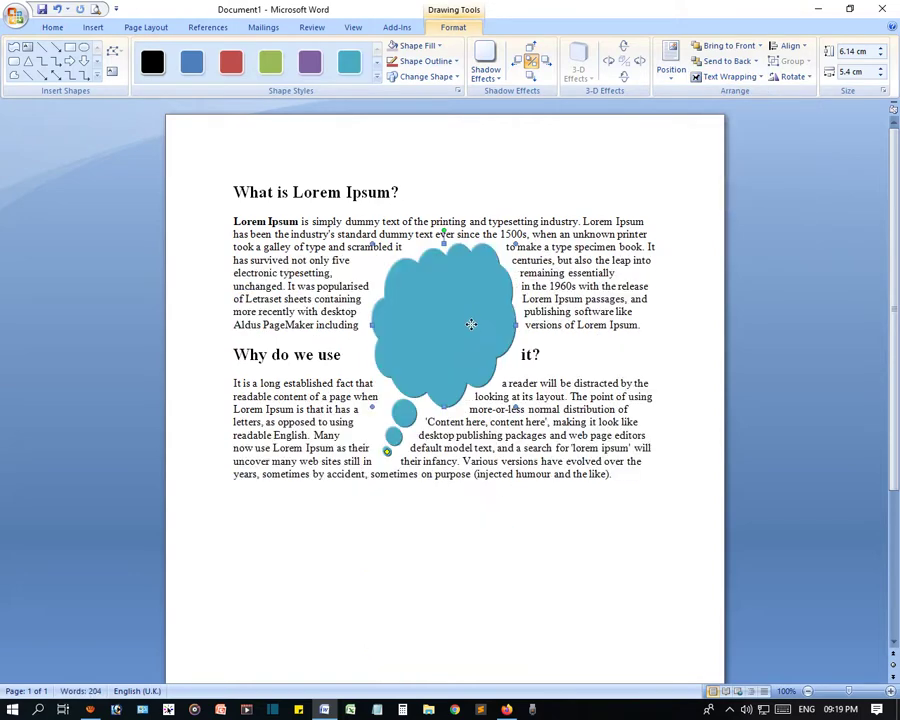
click(522, 576)
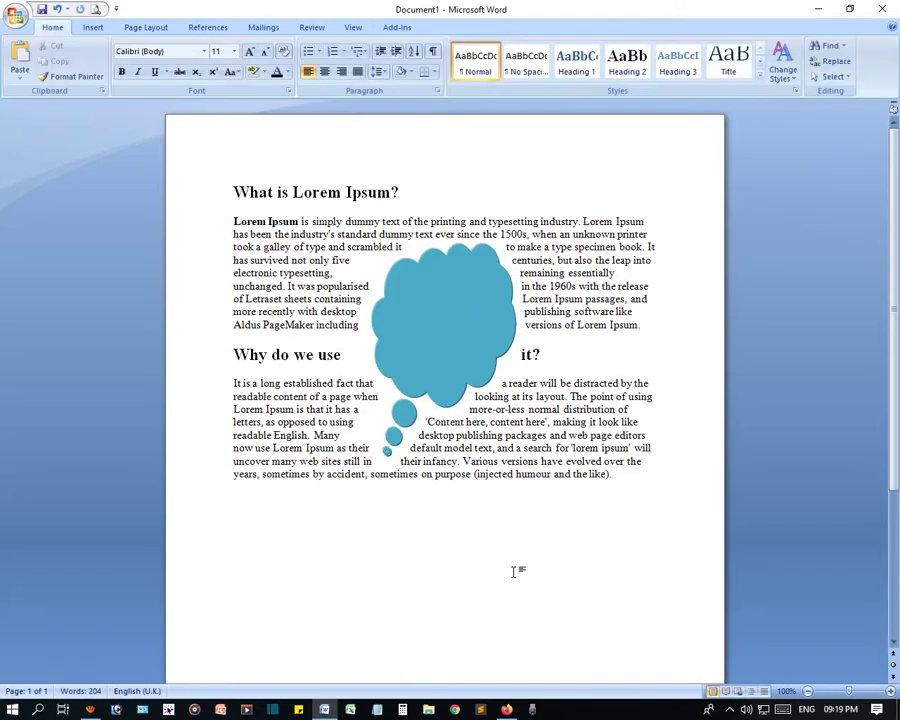
click(447, 336)
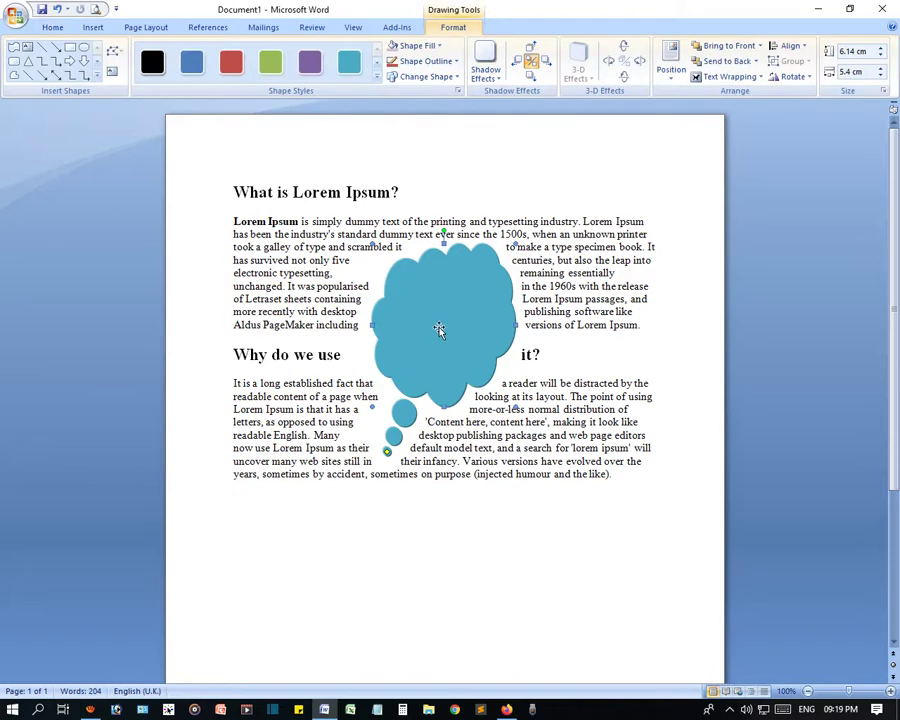
click(446, 539)
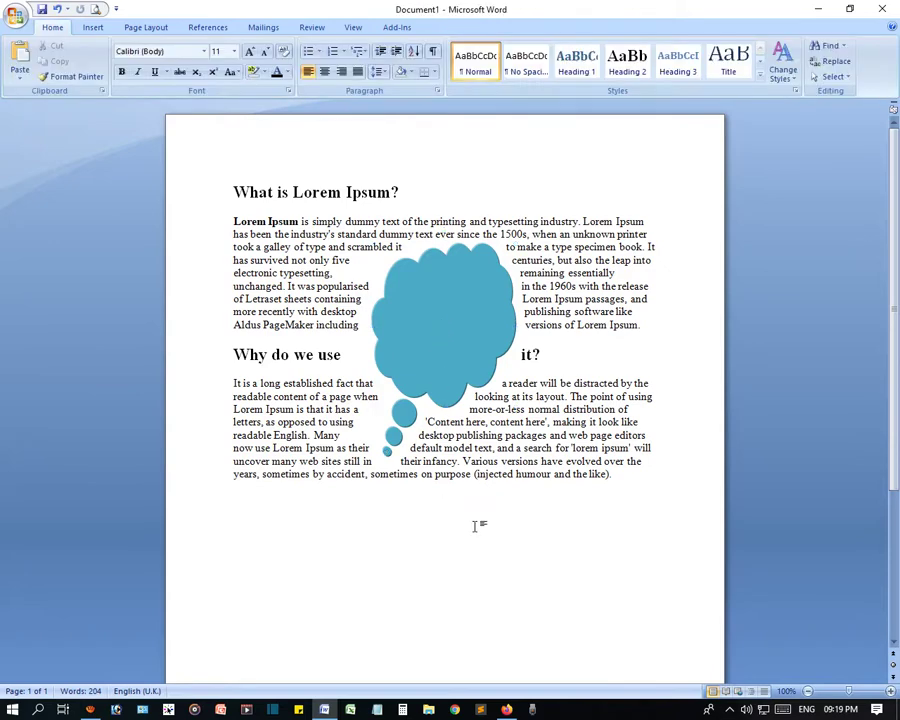
click(451, 345)
click(527, 510)
click(458, 347)
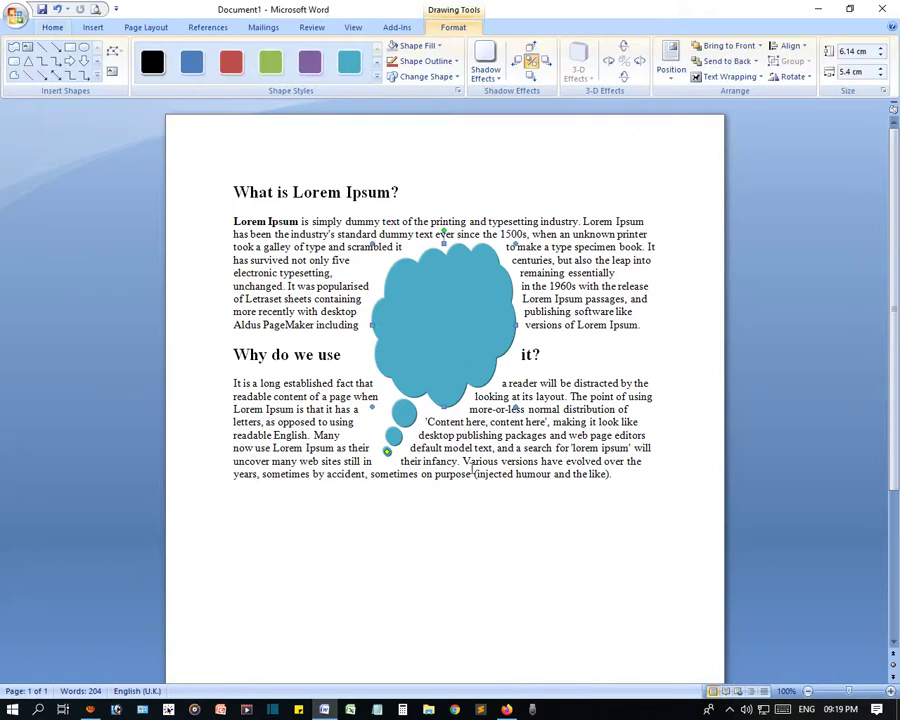
- Align the thought bubble to the left margin
click(506, 401)
click(464, 351)
click(800, 47)
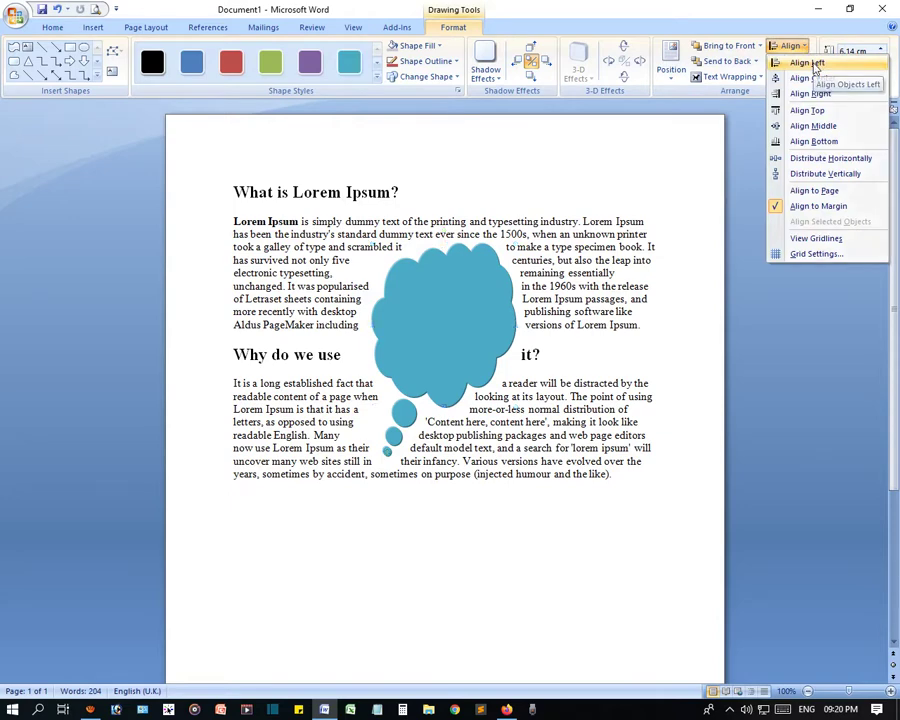
click(813, 64)
click(795, 46)
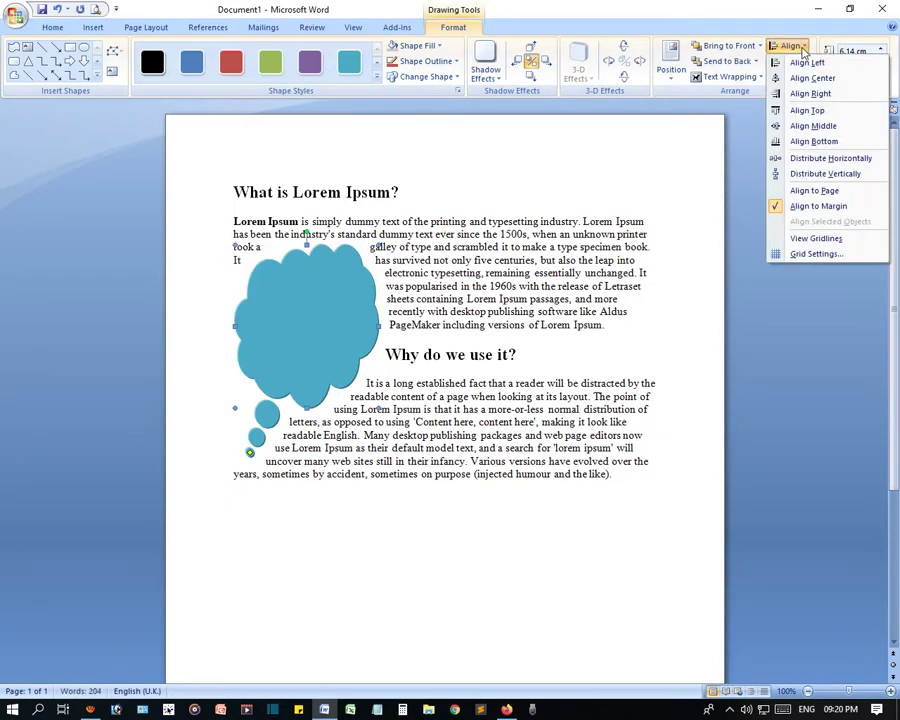
click(338, 331)
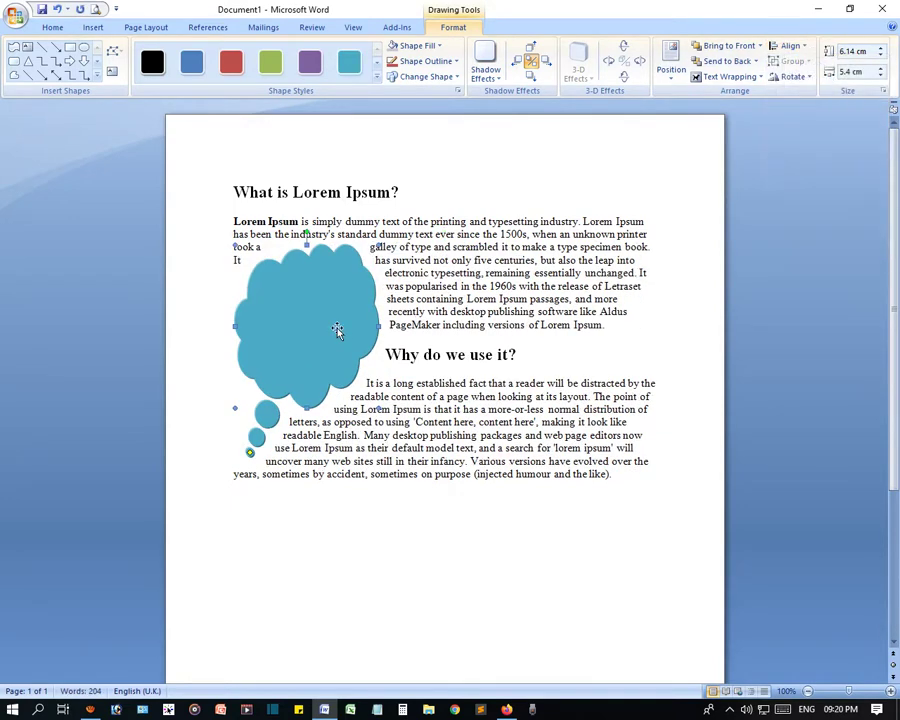
- Align the bubble to the top, then centre it horizontally and vertically within the margins
click(790, 46)
click(818, 111)
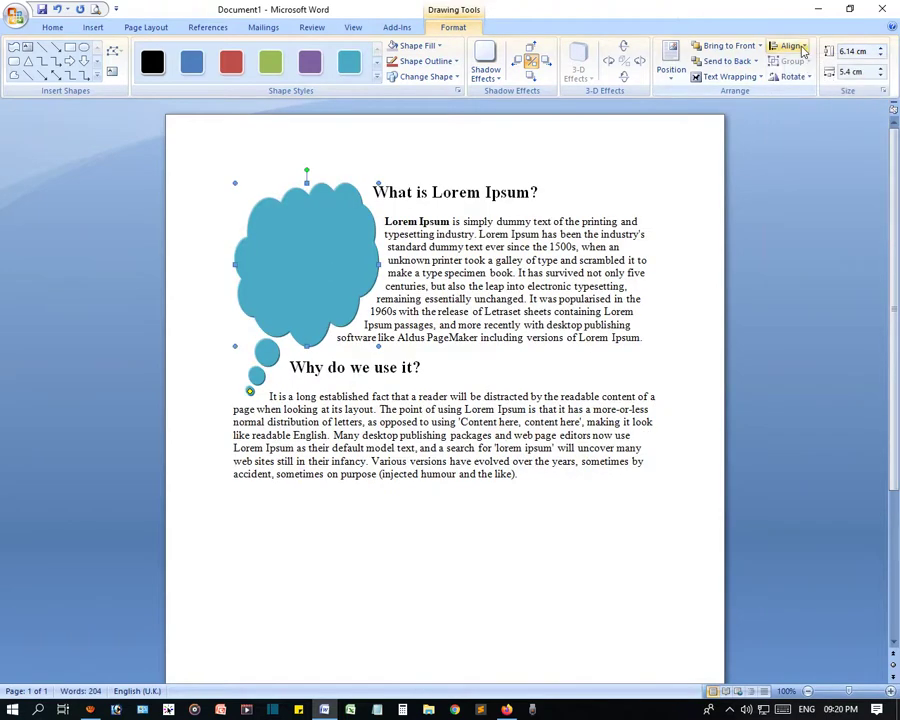
click(790, 46)
click(818, 80)
click(790, 46)
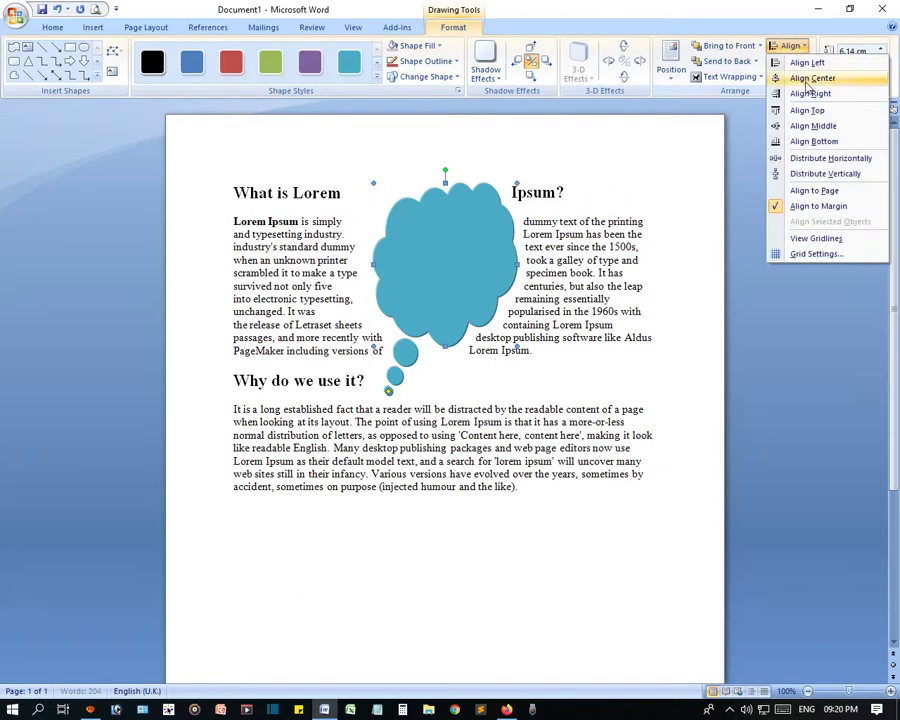
click(818, 127)
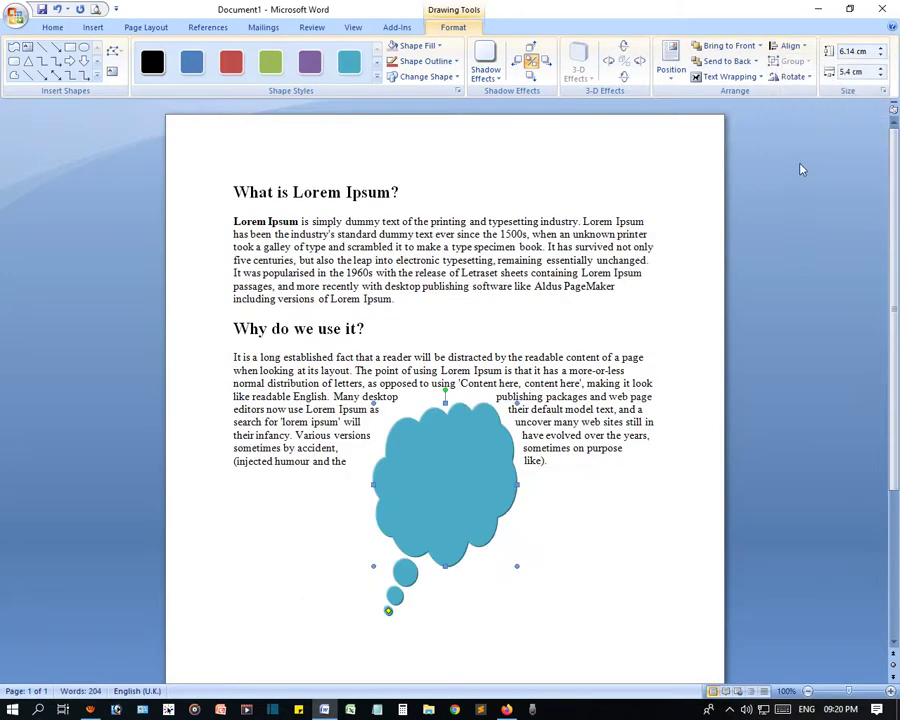
click(790, 46)
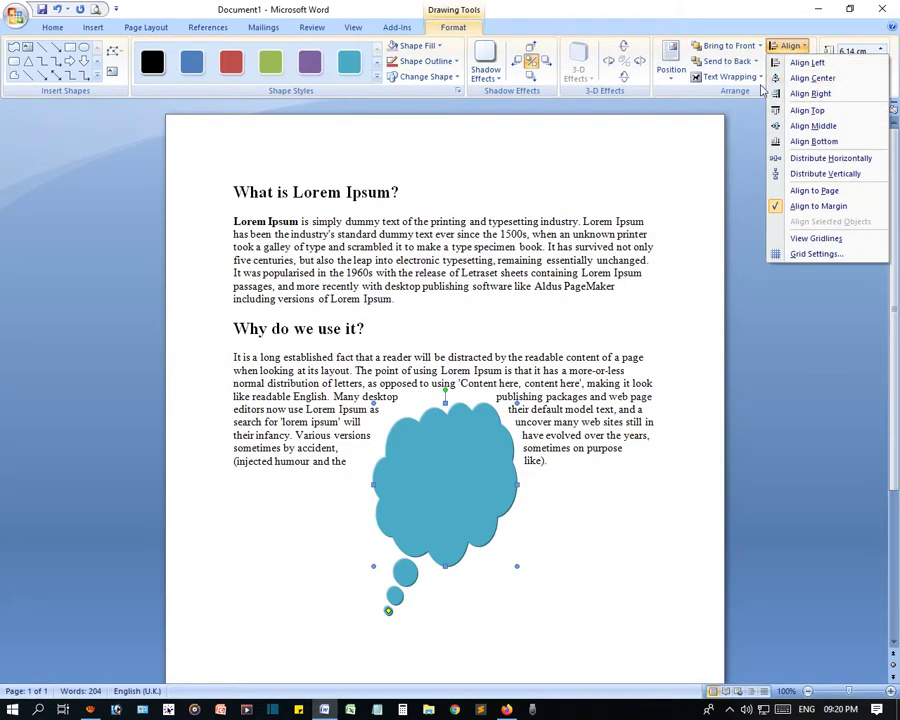
click(687, 114)
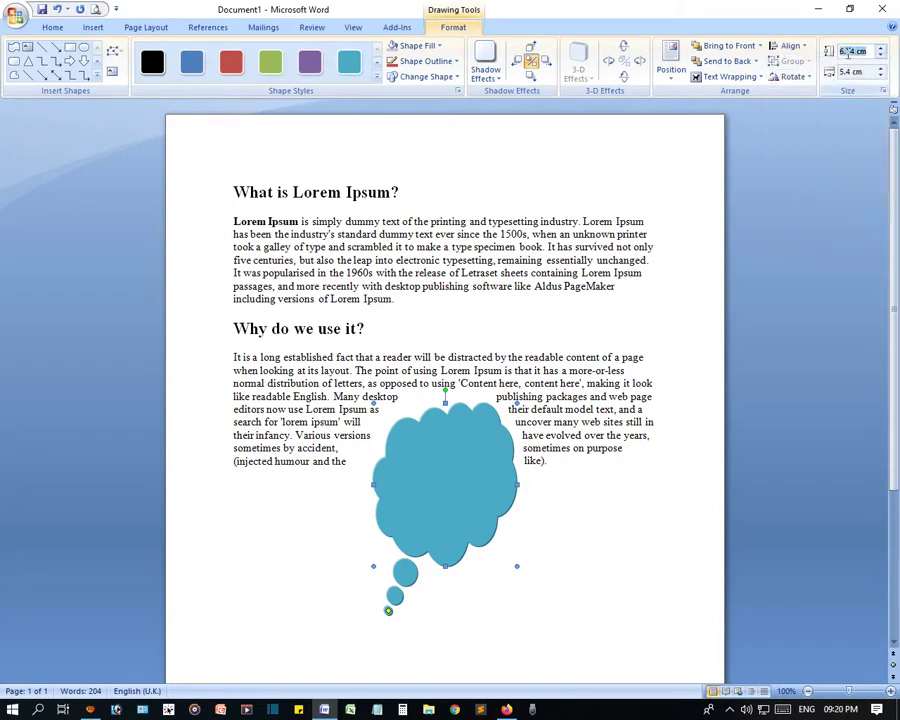